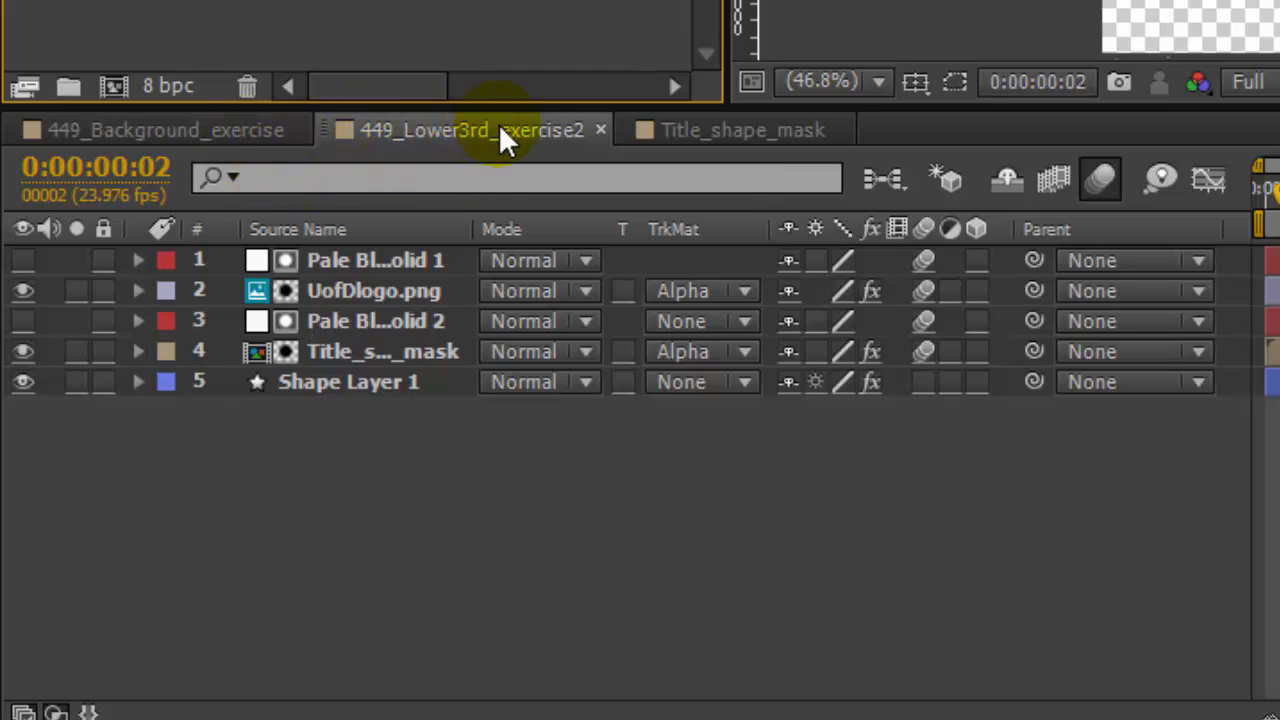
Look at the 449_Background_exercise composition's timeline one frame earlier, at 0:00:00:18, and return to the 449_Lower3rd_exercise2 timeline
click(519, 510)
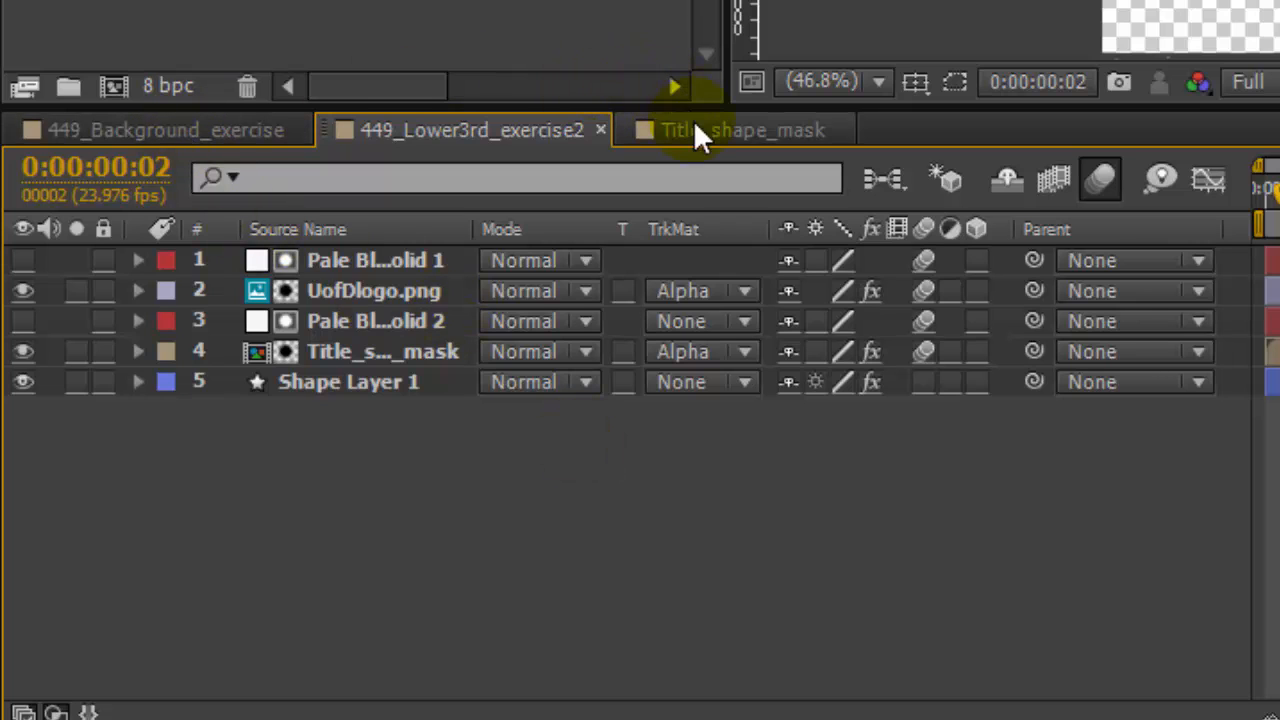
click(198, 137)
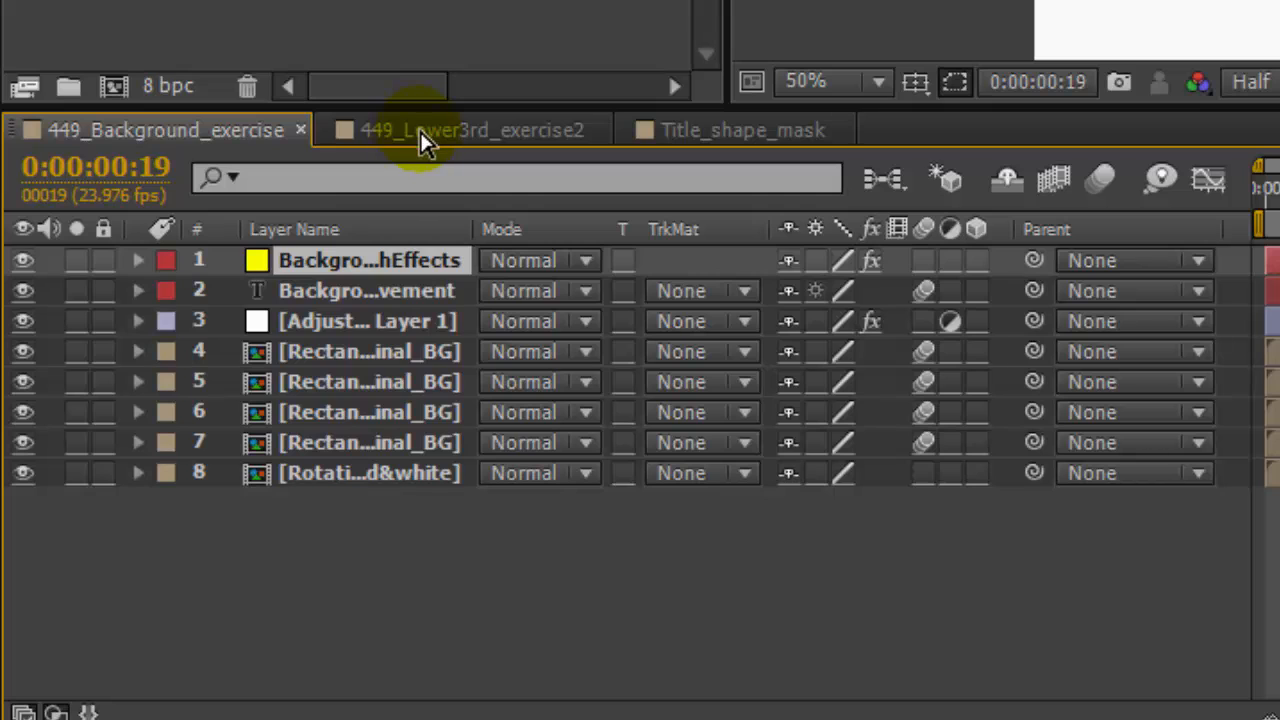
key(Page_Up)
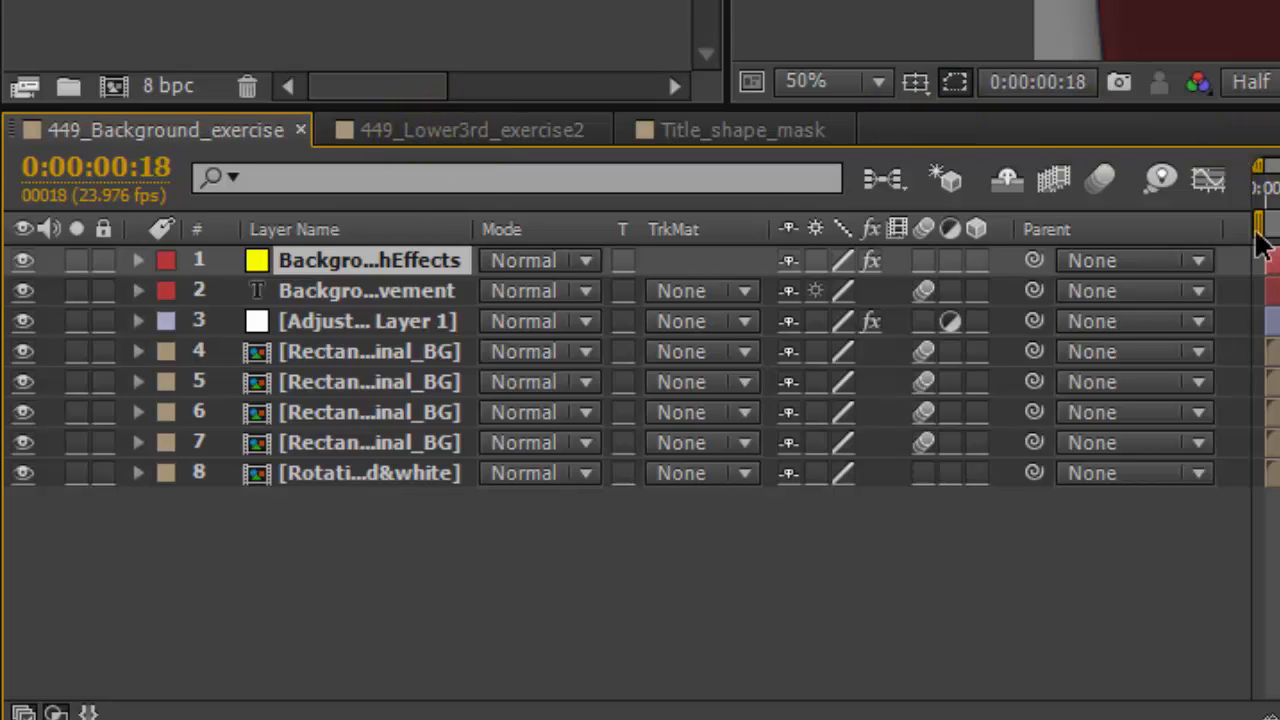
click(486, 137)
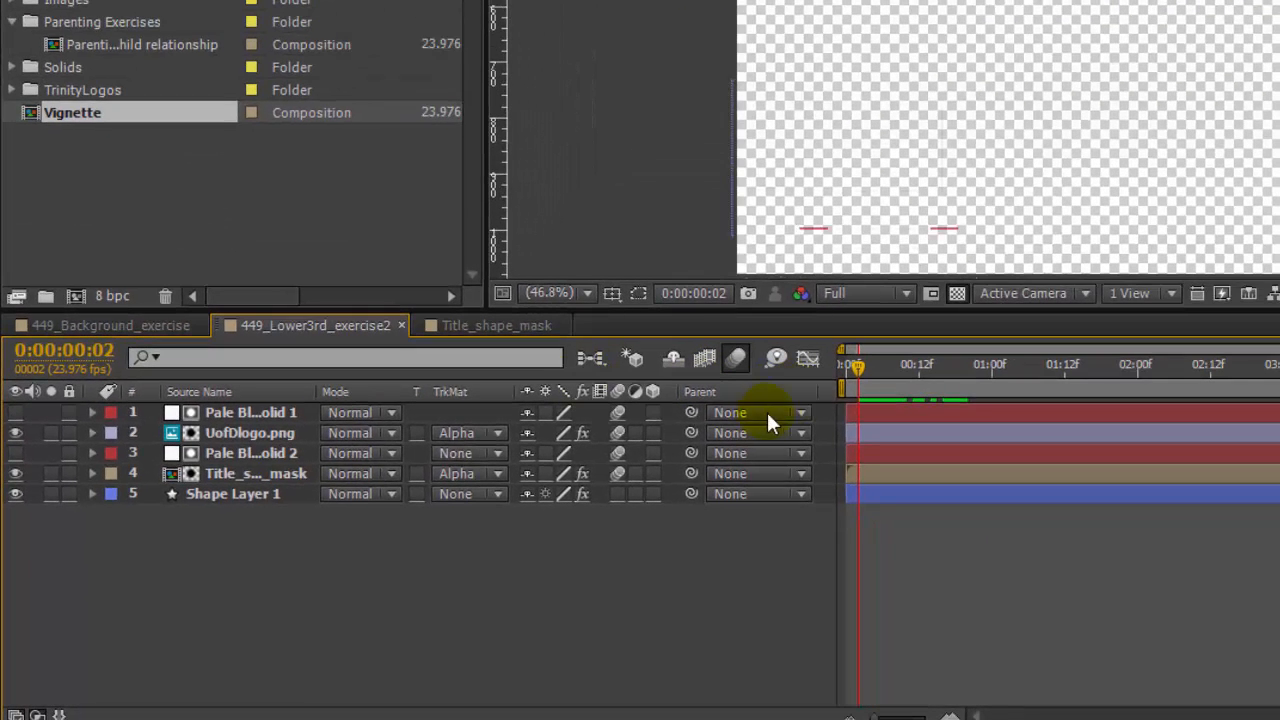
Scrub through the opening of the lower-third animation and leave the current time at 0:00:01:00
drag(861, 368, 978, 368)
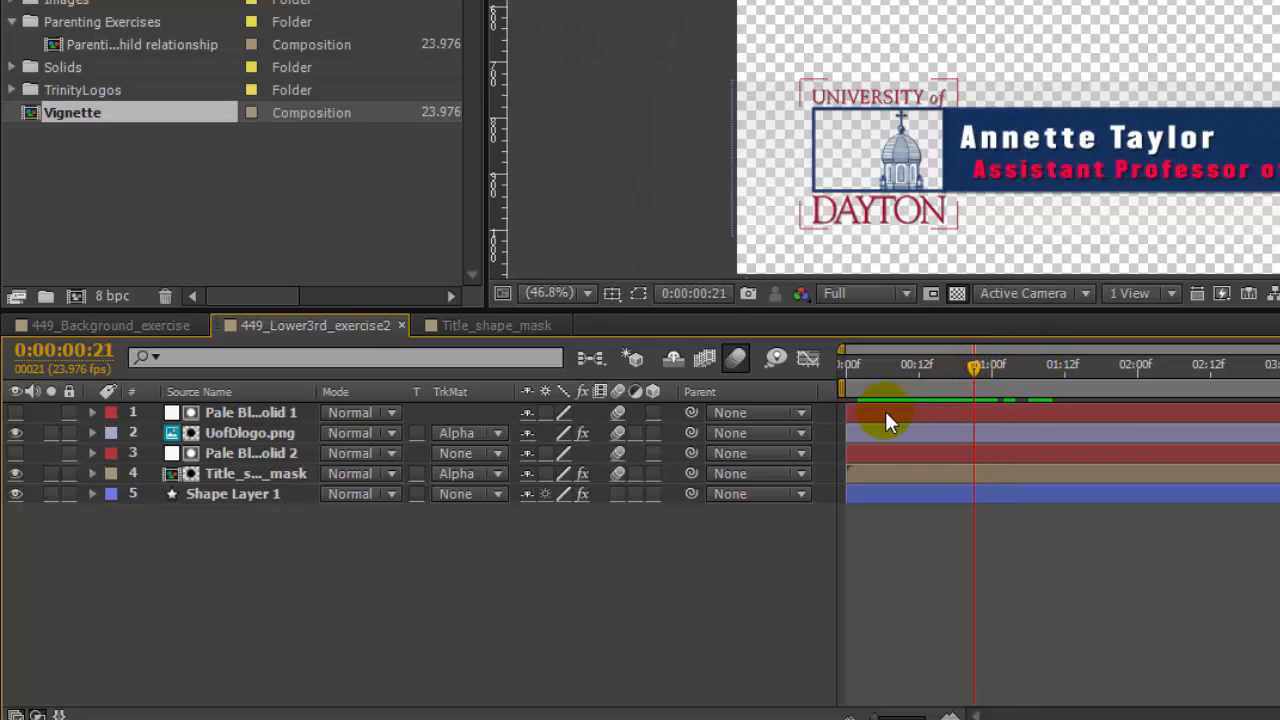
click(813, 430)
click(635, 523)
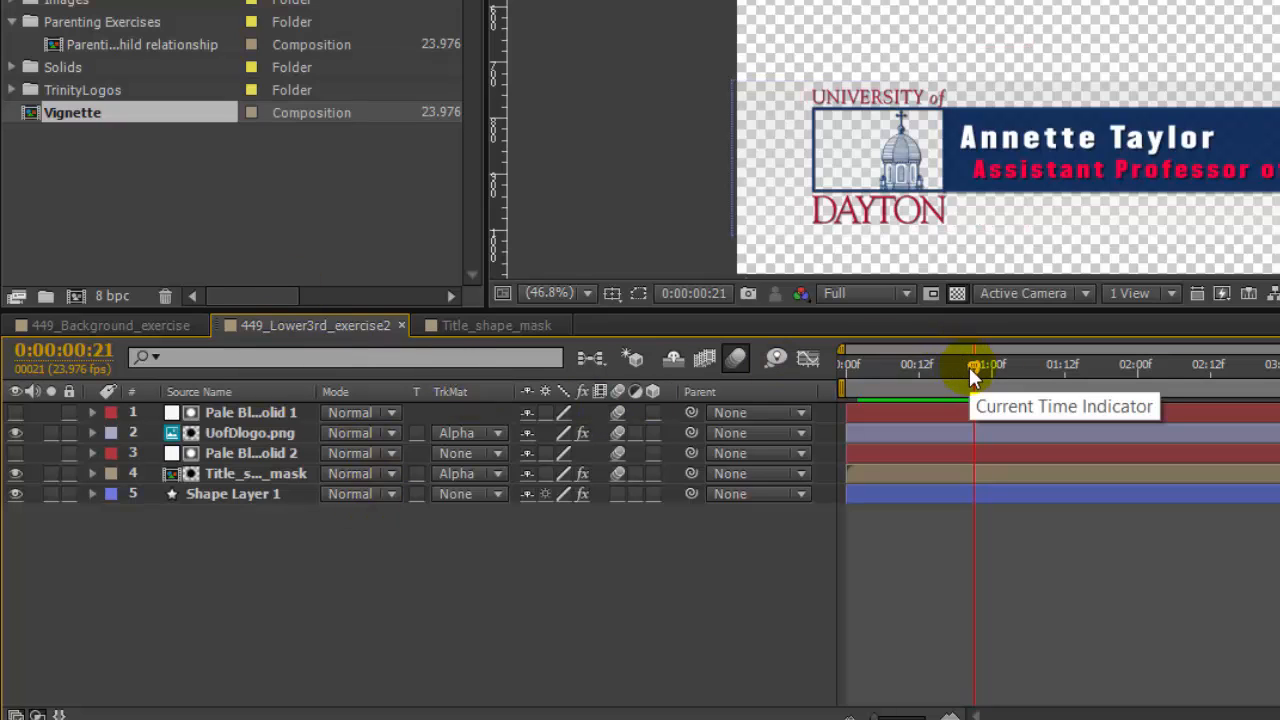
mouse_move(969, 368)
mouse_down()
mouse_move(1075, 377)
mouse_move(976, 387)
mouse_up()
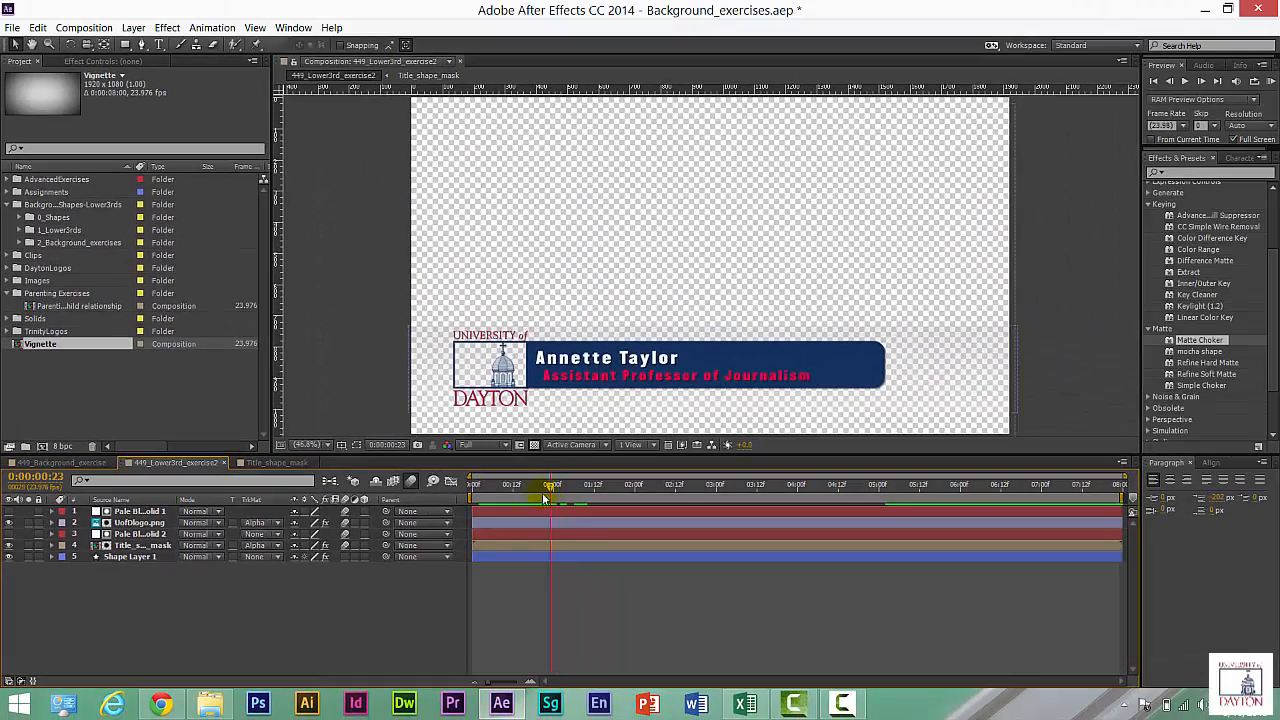
drag(545, 497, 512, 490)
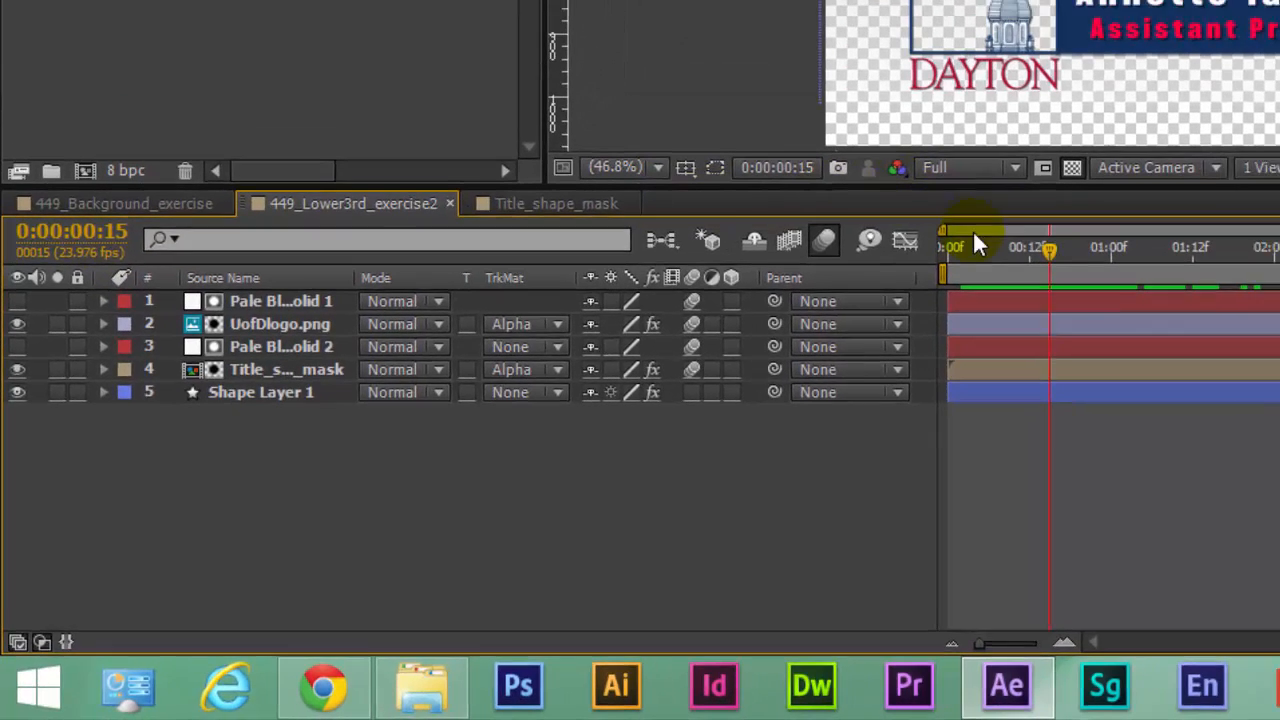
drag(1265, 151, 1279, 159)
drag(1060, 270, 1100, 270)
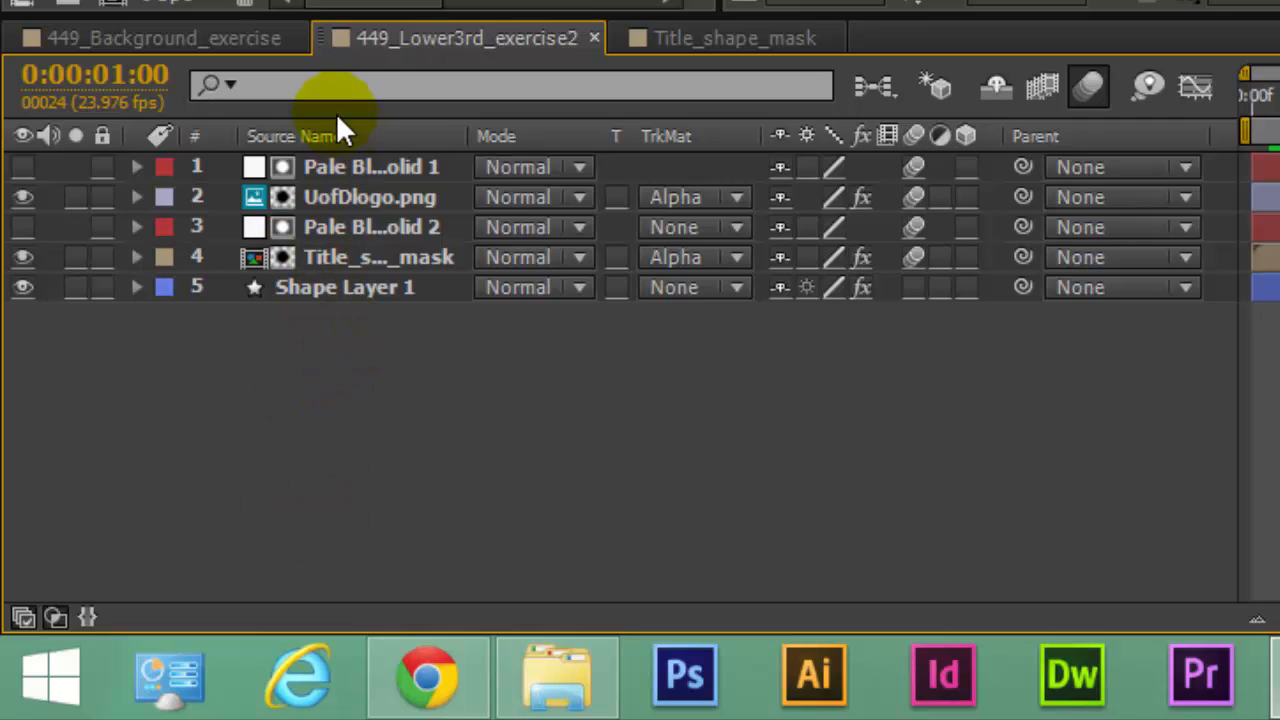
Filter the timeline's layers with the search term "Uof" and clear the search to list all layers again
click(288, 82)
text(Oo)
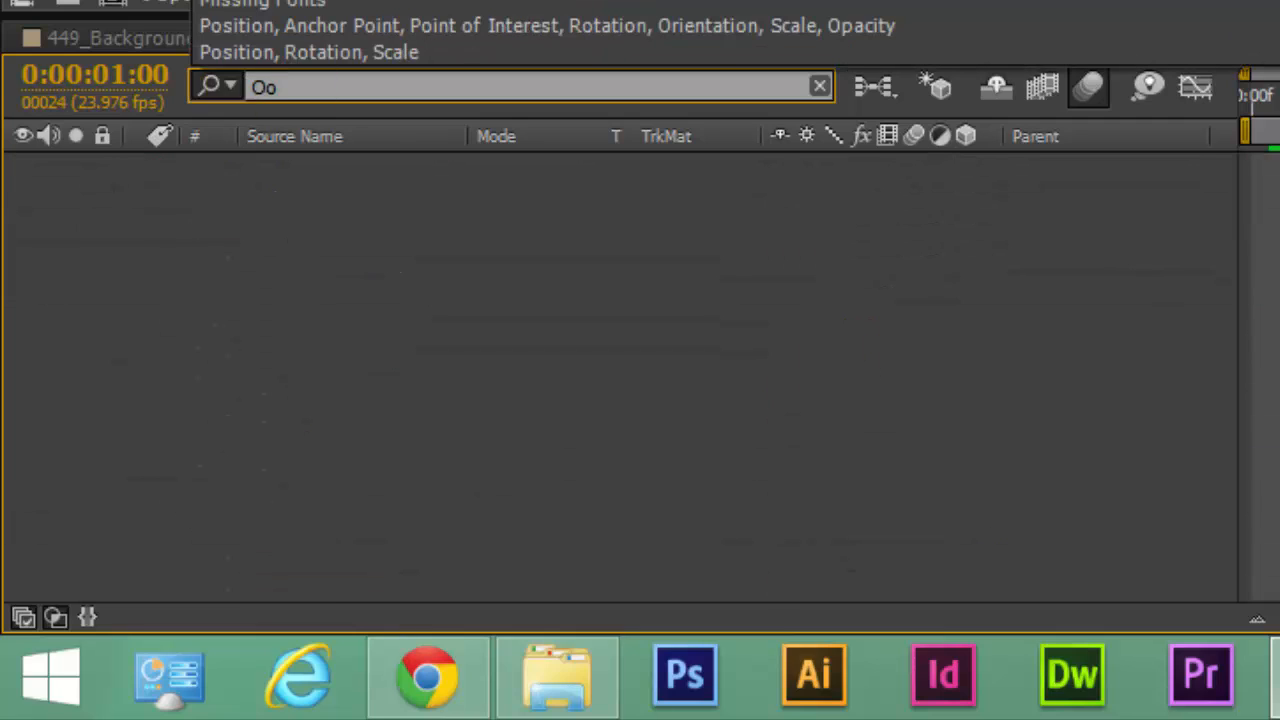
key(BackSpace)
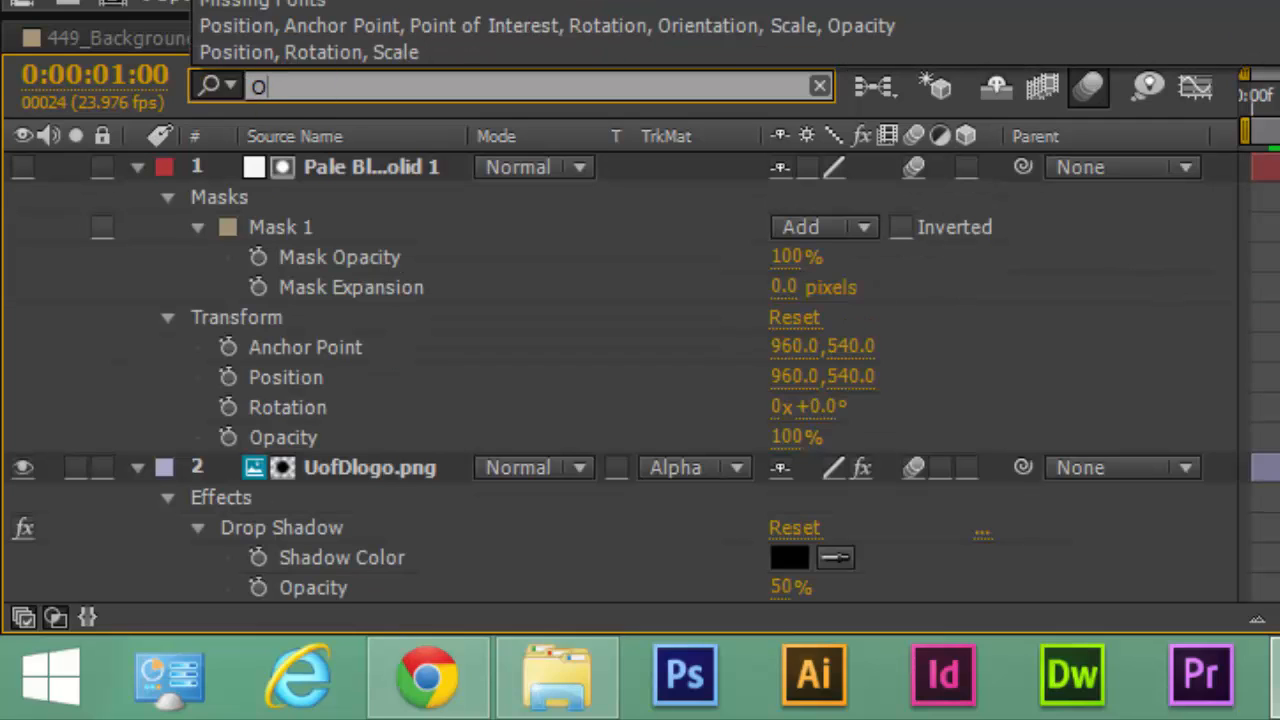
click(345, 482)
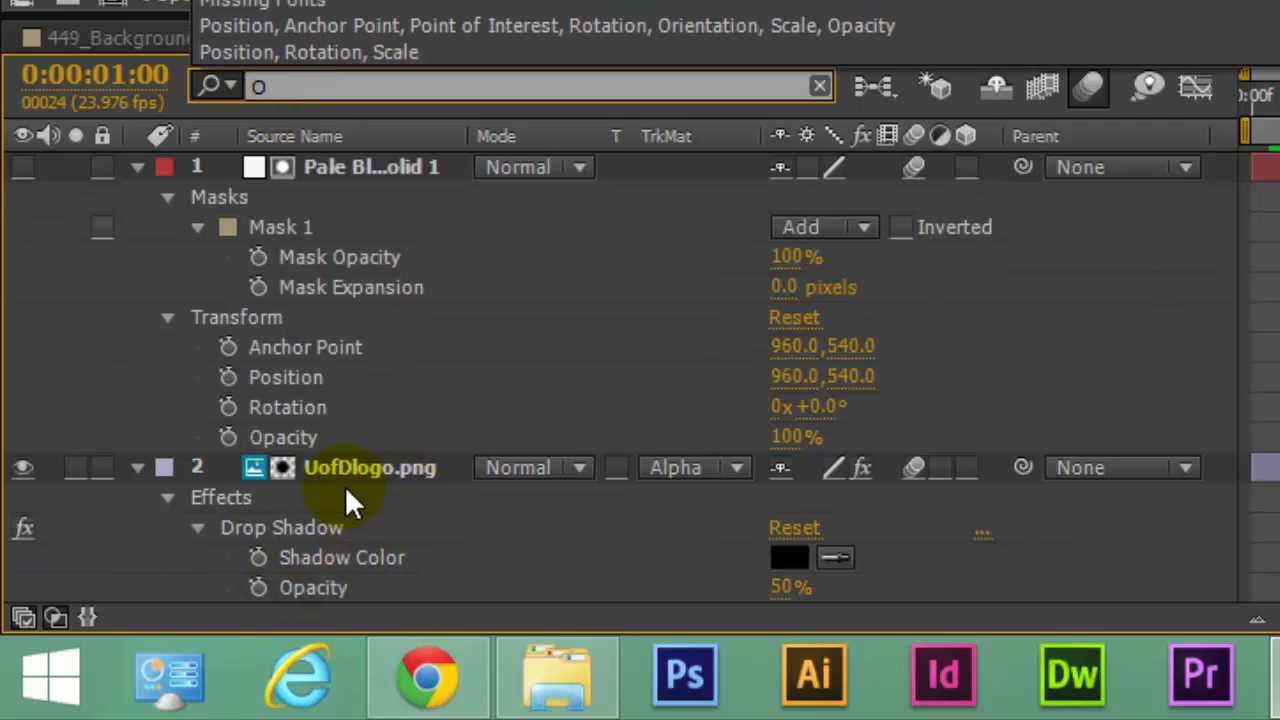
key(BackSpace)
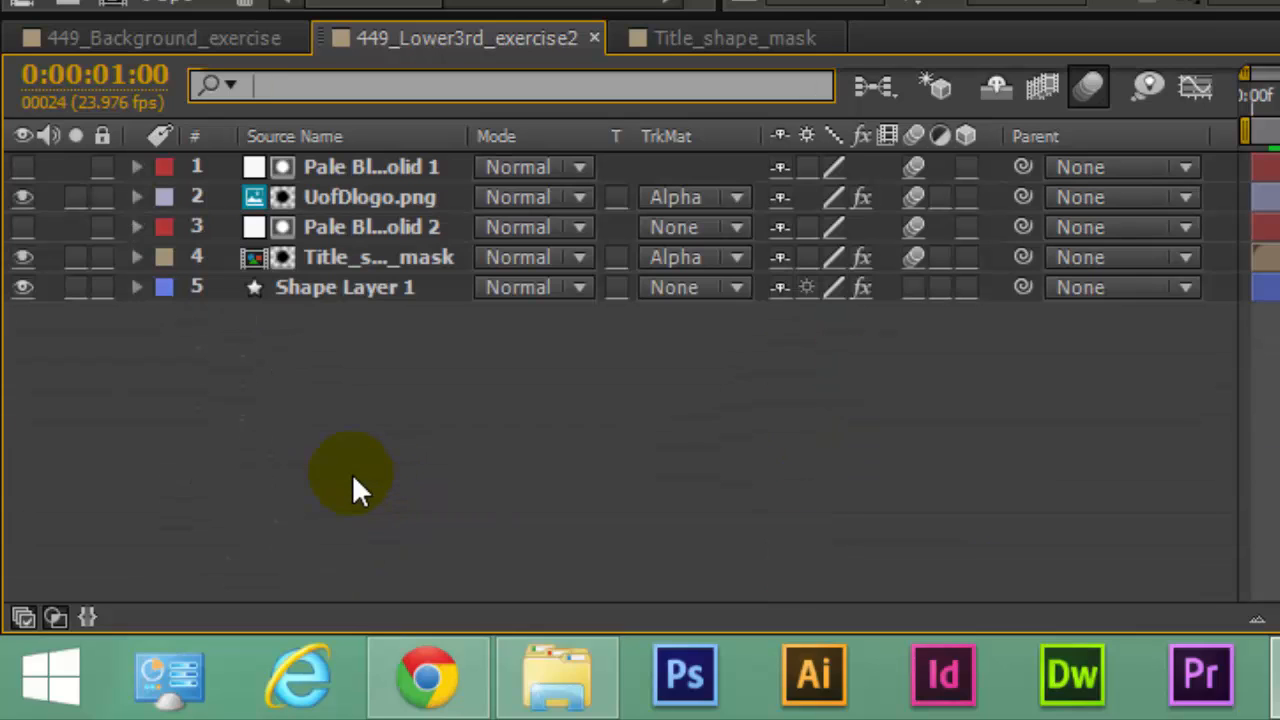
text(Uof)
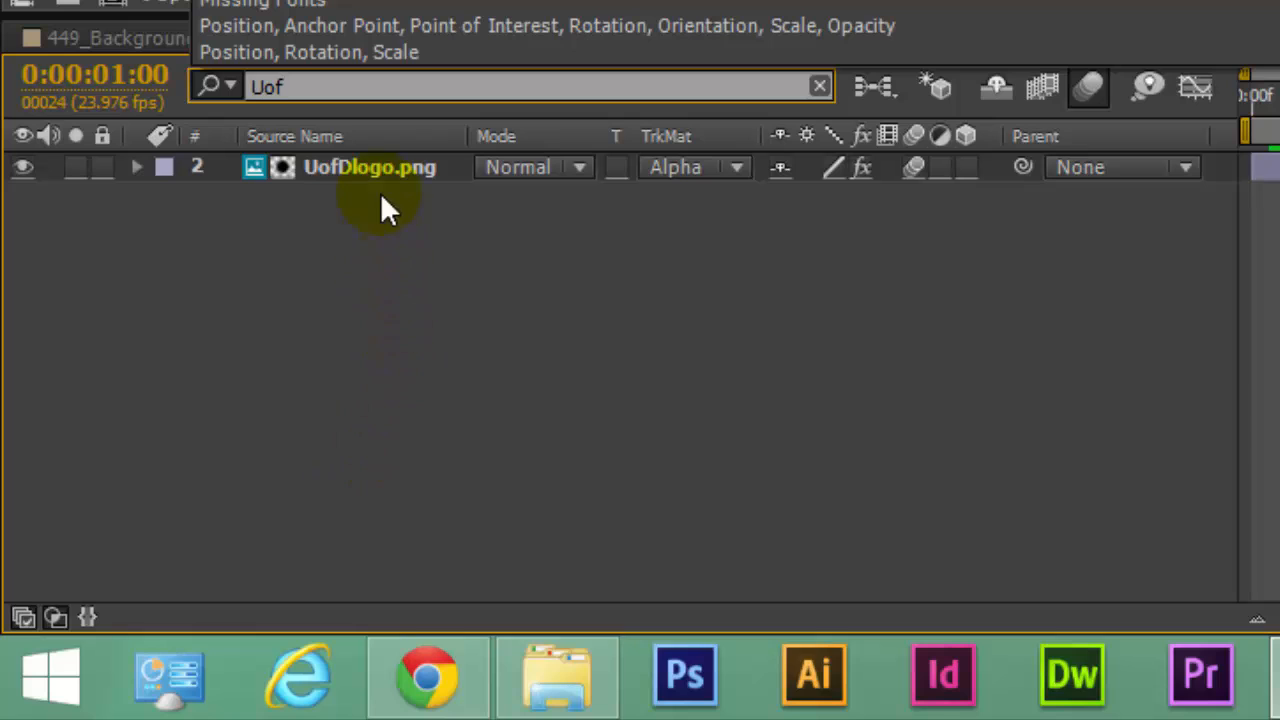
click(484, 303)
click(323, 80)
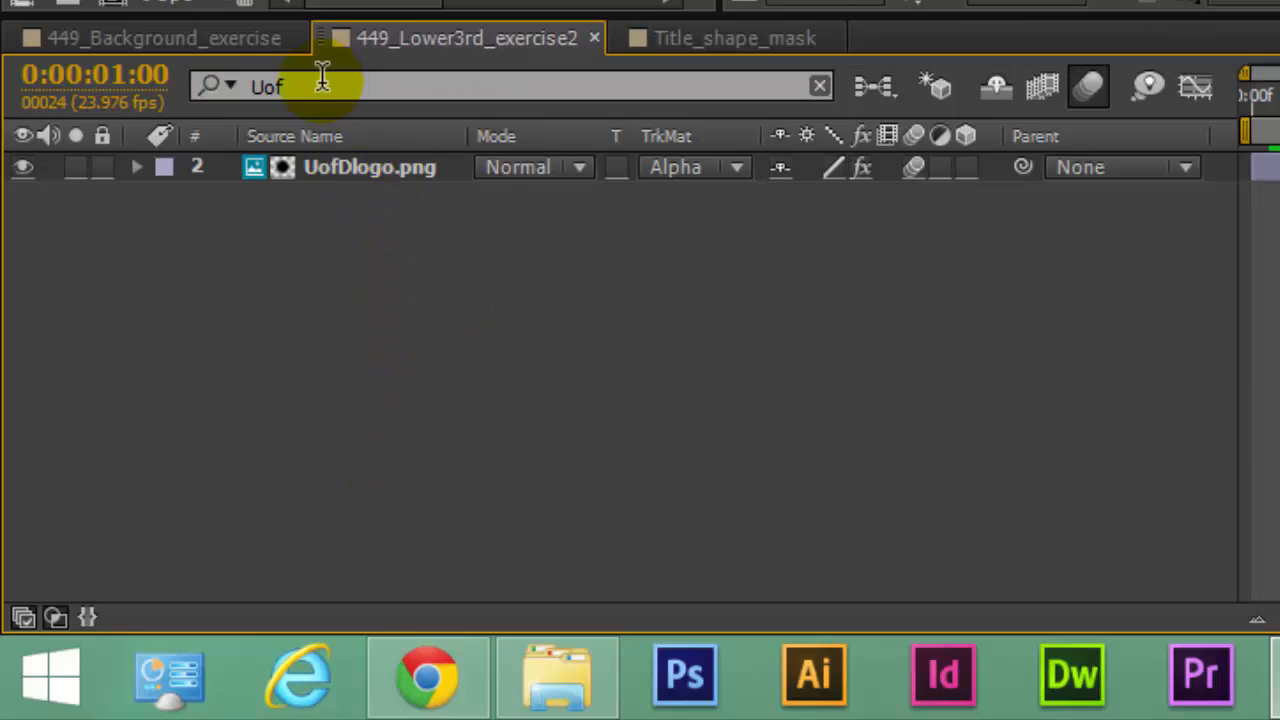
key(BackSpace)
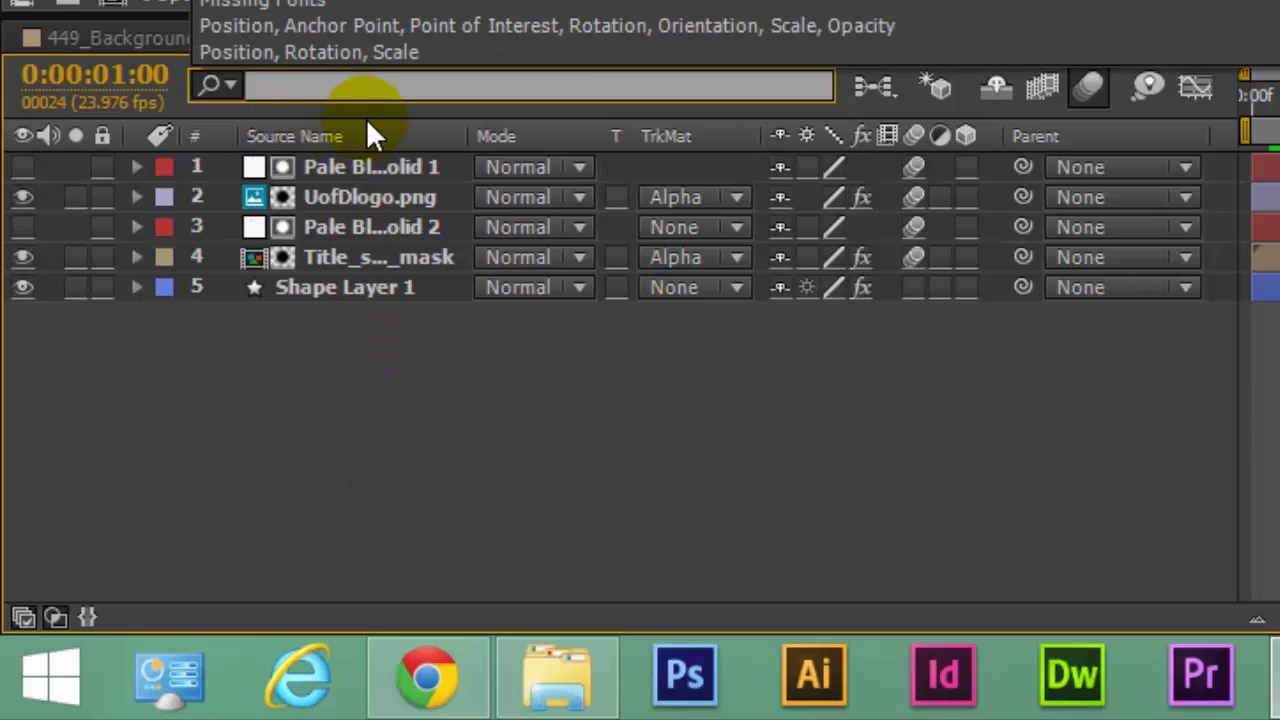
click(501, 498)
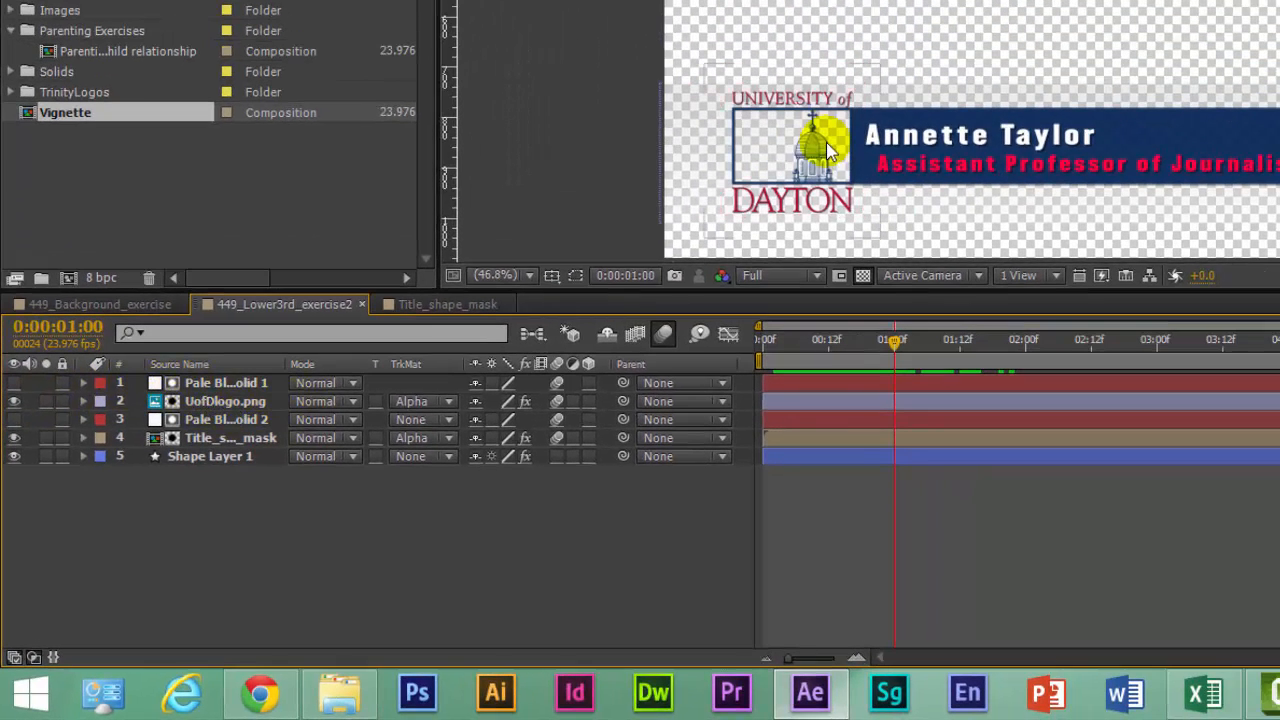
Hide and show the UofDlogo.png layer, and turn its solo switch on and off
click(14, 401)
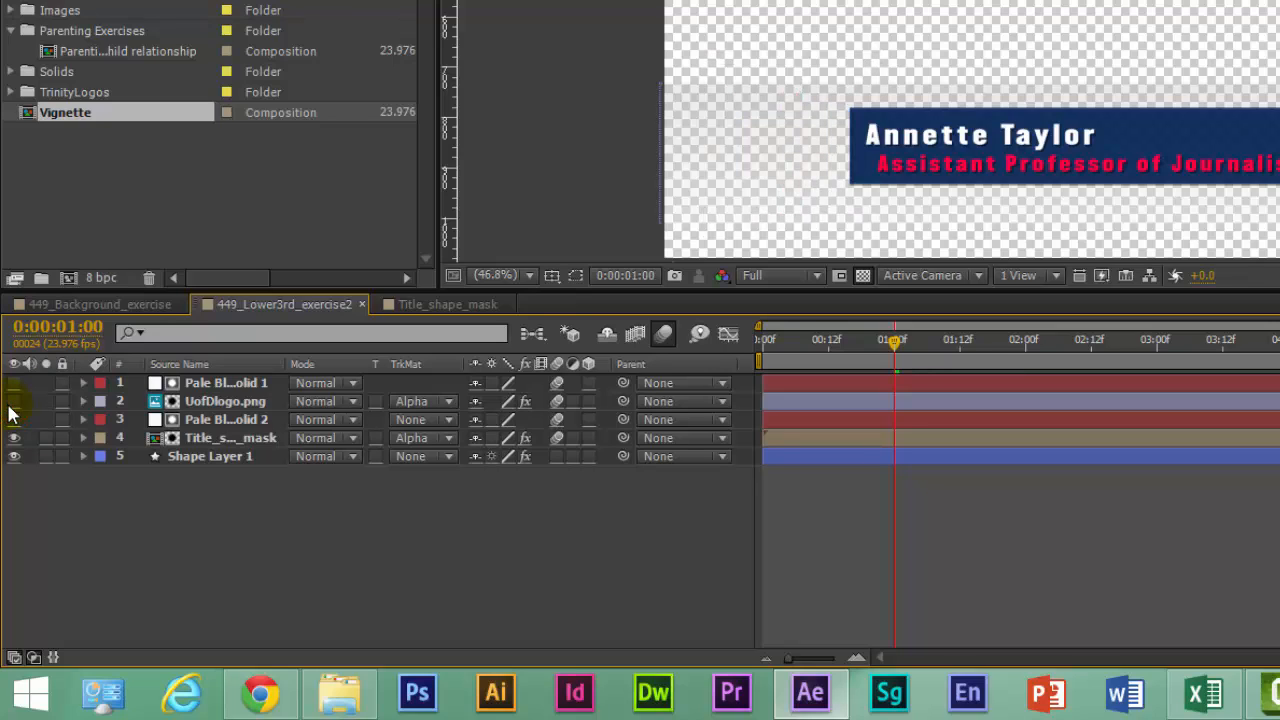
click(14, 401)
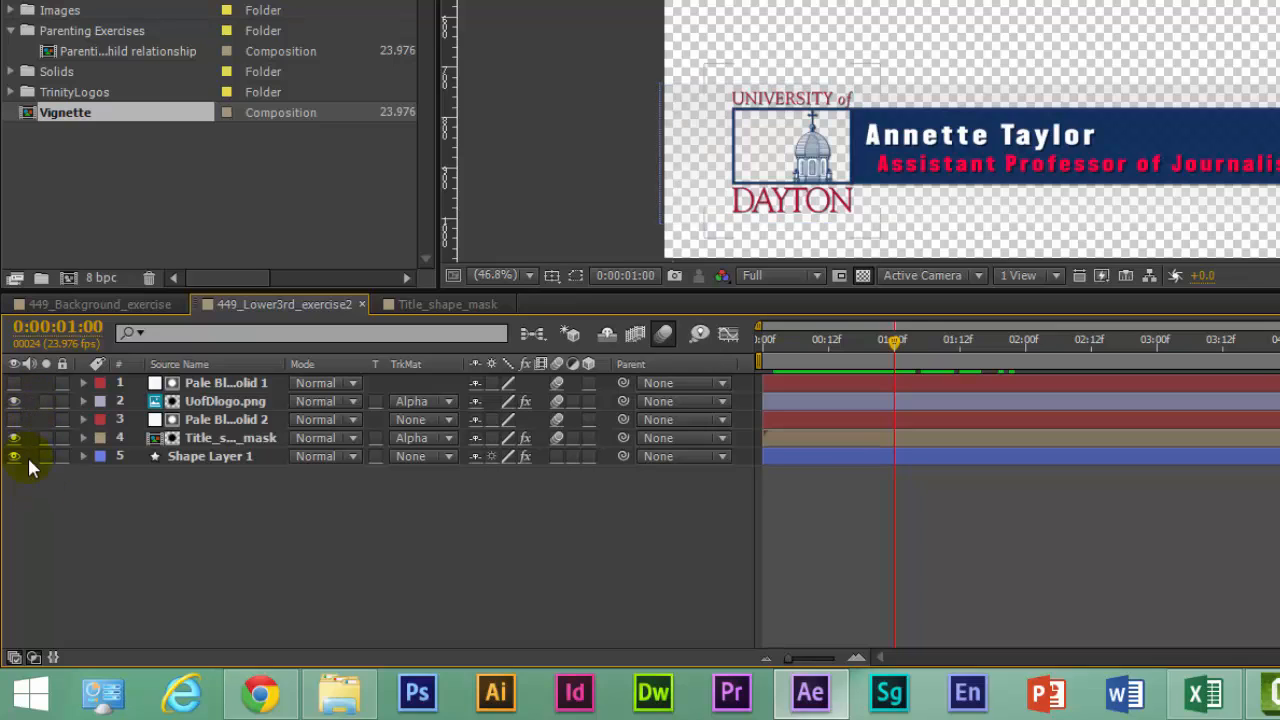
click(46, 401)
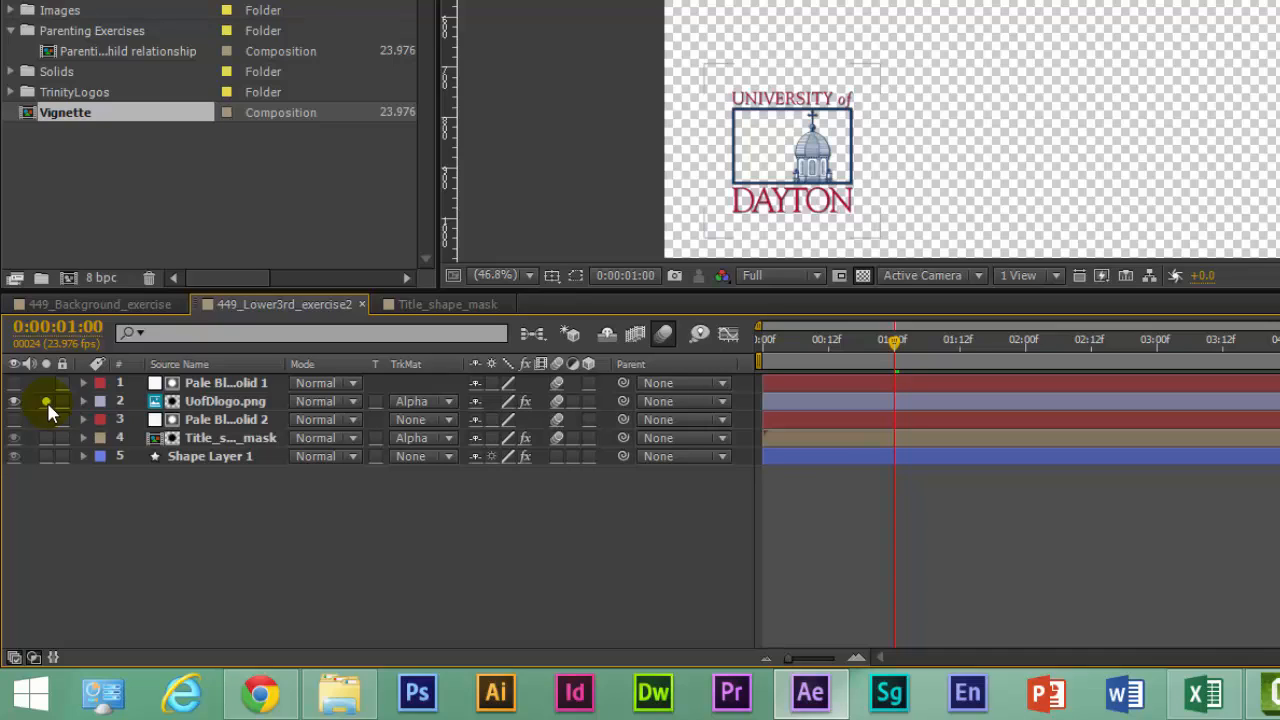
click(46, 401)
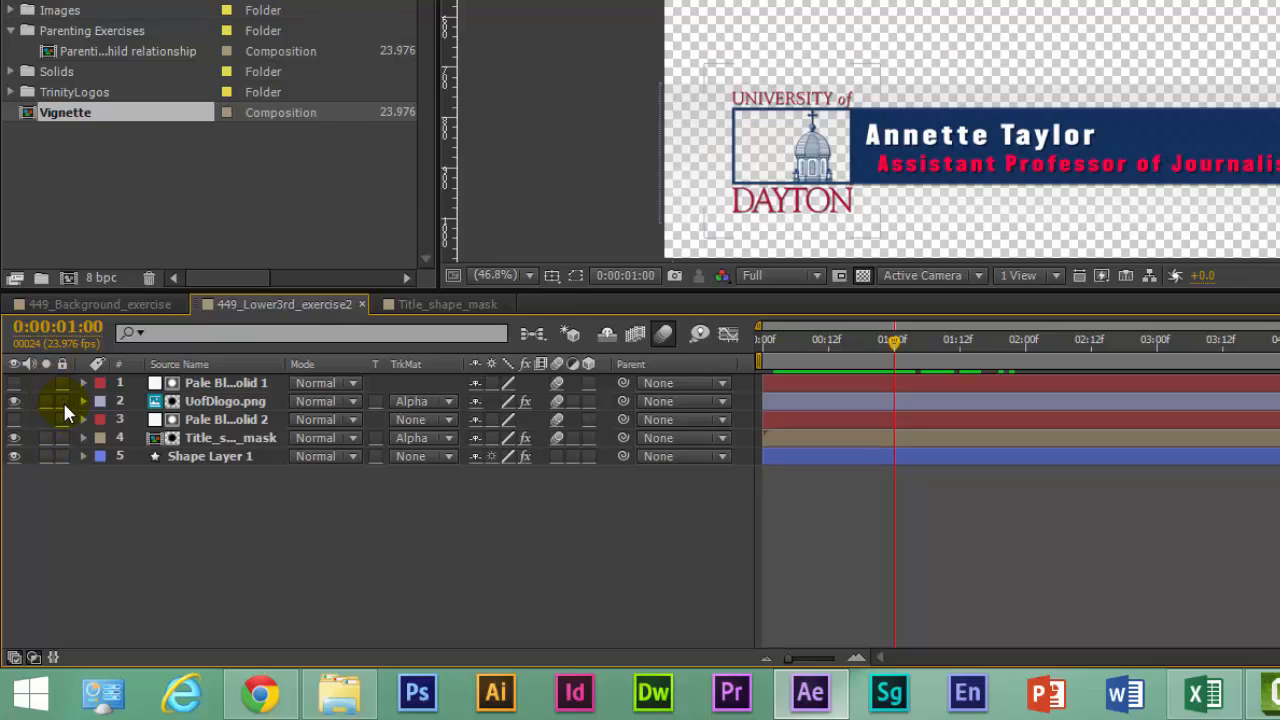
Lock the UofDlogo.png layer and try moving the logo in the composition, undoing any shift of the title layer
click(61, 401)
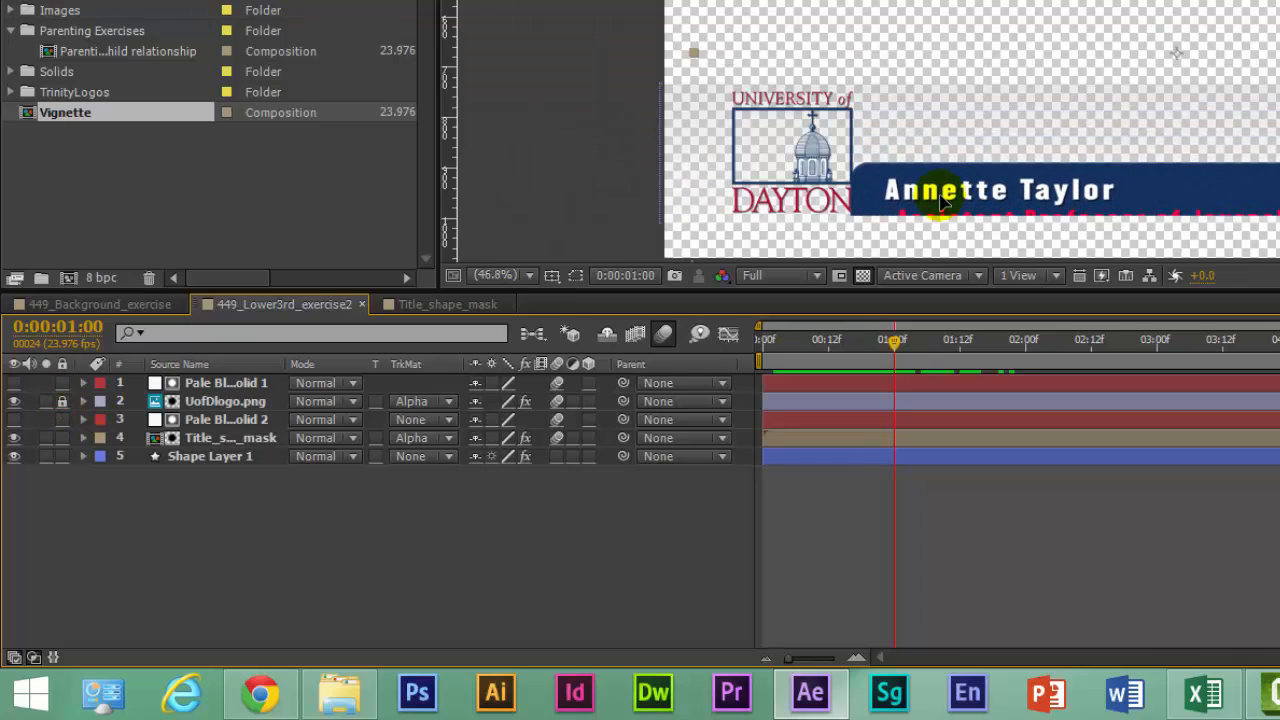
click(860, 175)
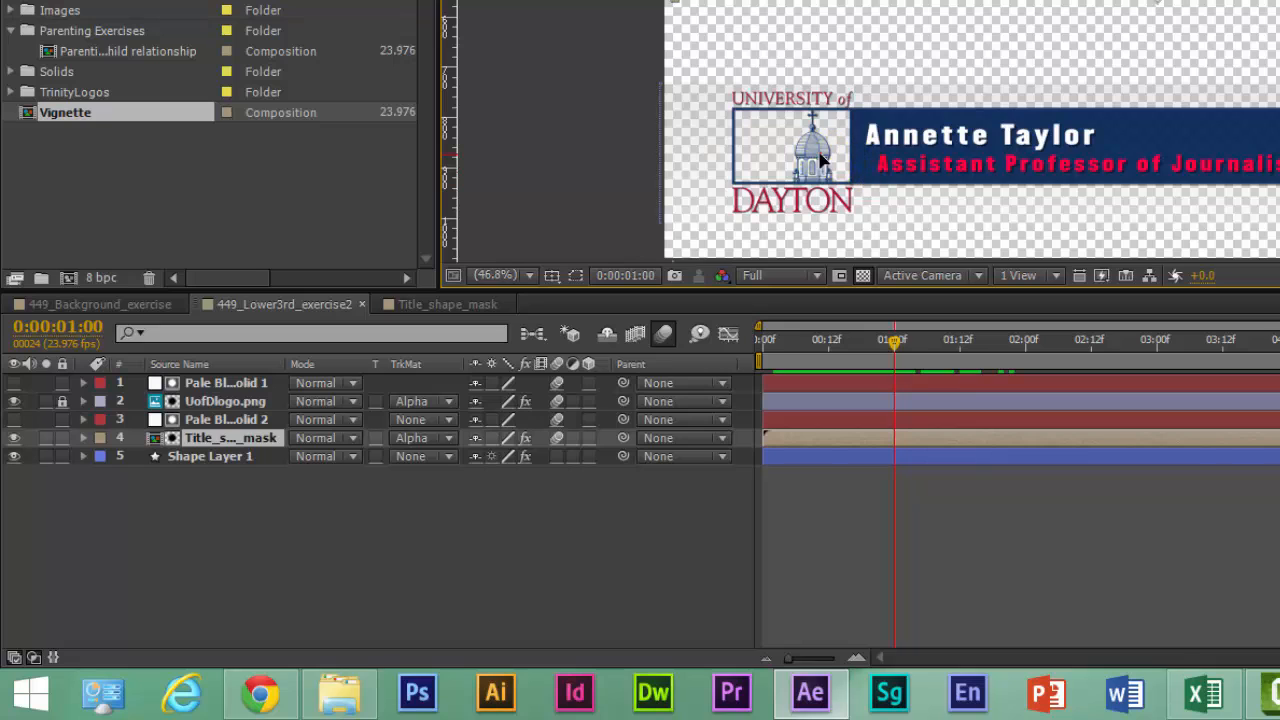
mouse_move(820, 156)
mouse_down()
mouse_move(828, 185)
mouse_move(828, 160)
mouse_up()
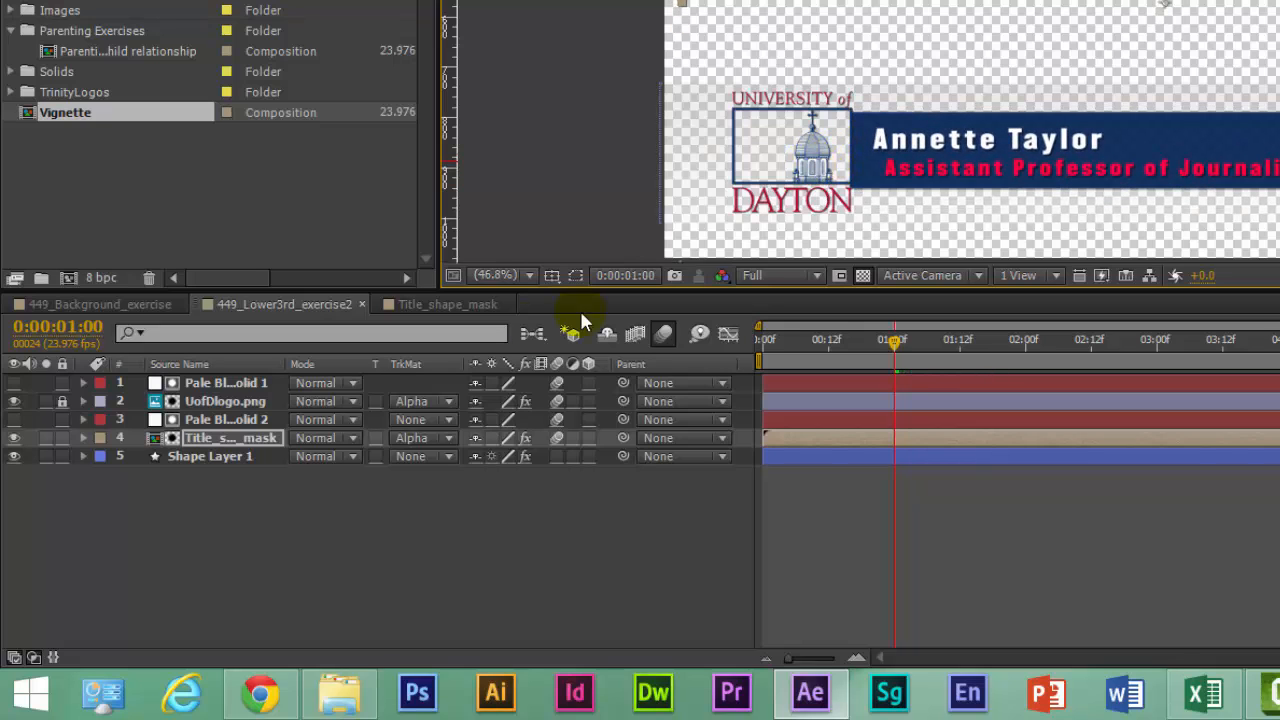
key(ctrl+z)
key(ctrl+z)
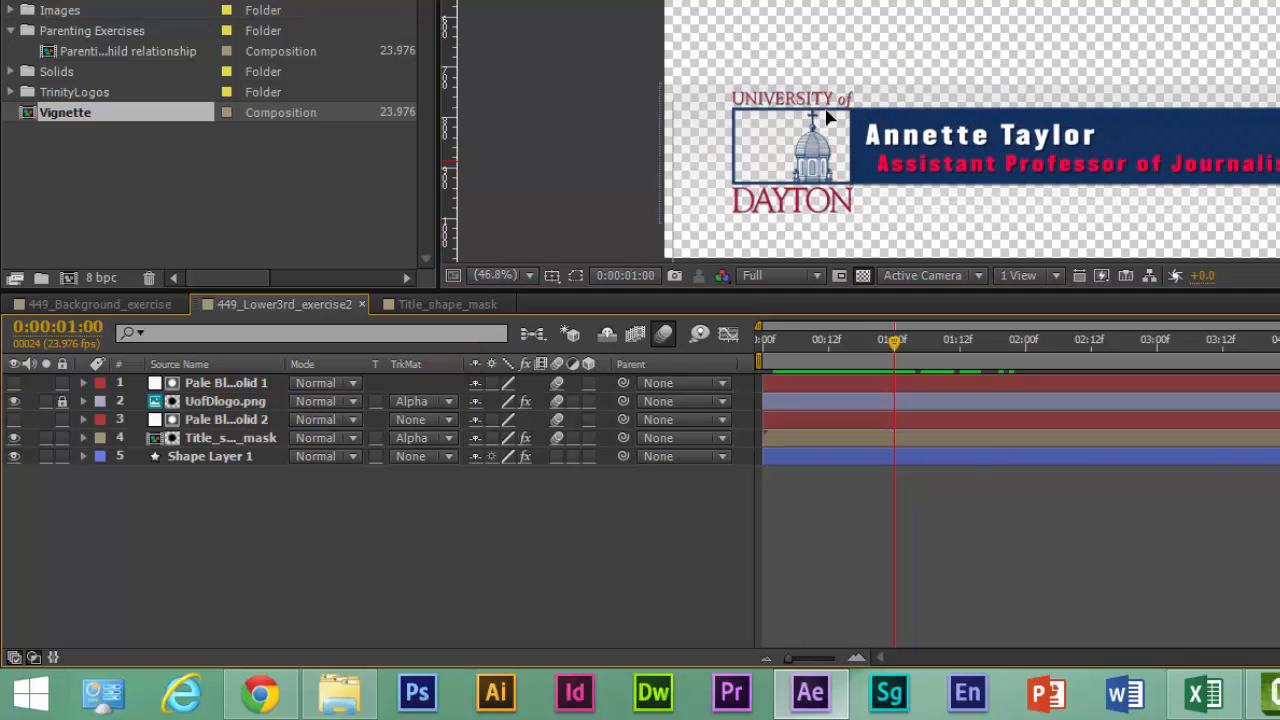
mouse_move(826, 115)
mouse_down()
mouse_move(811, 151)
mouse_move(826, 134)
mouse_up()
key(ctrl+z)
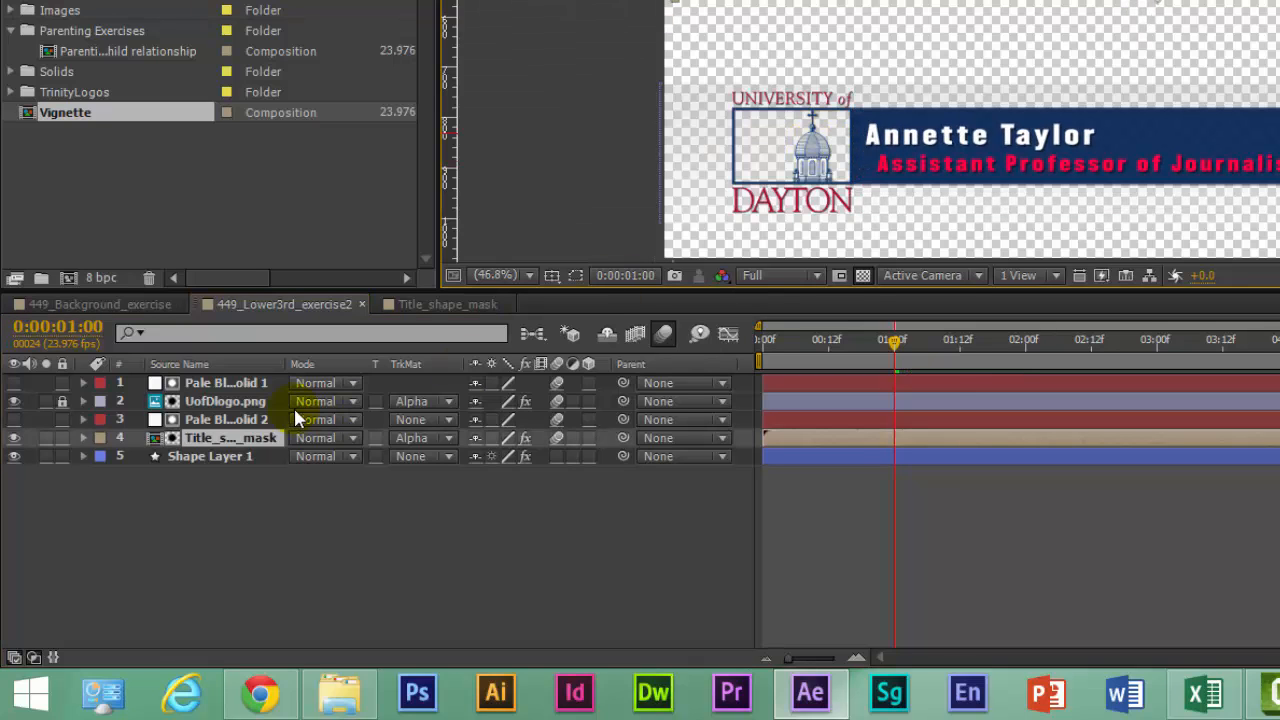
Try to select the locked UofDlogo.png layer in the timeline, and unlock it
click(224, 402)
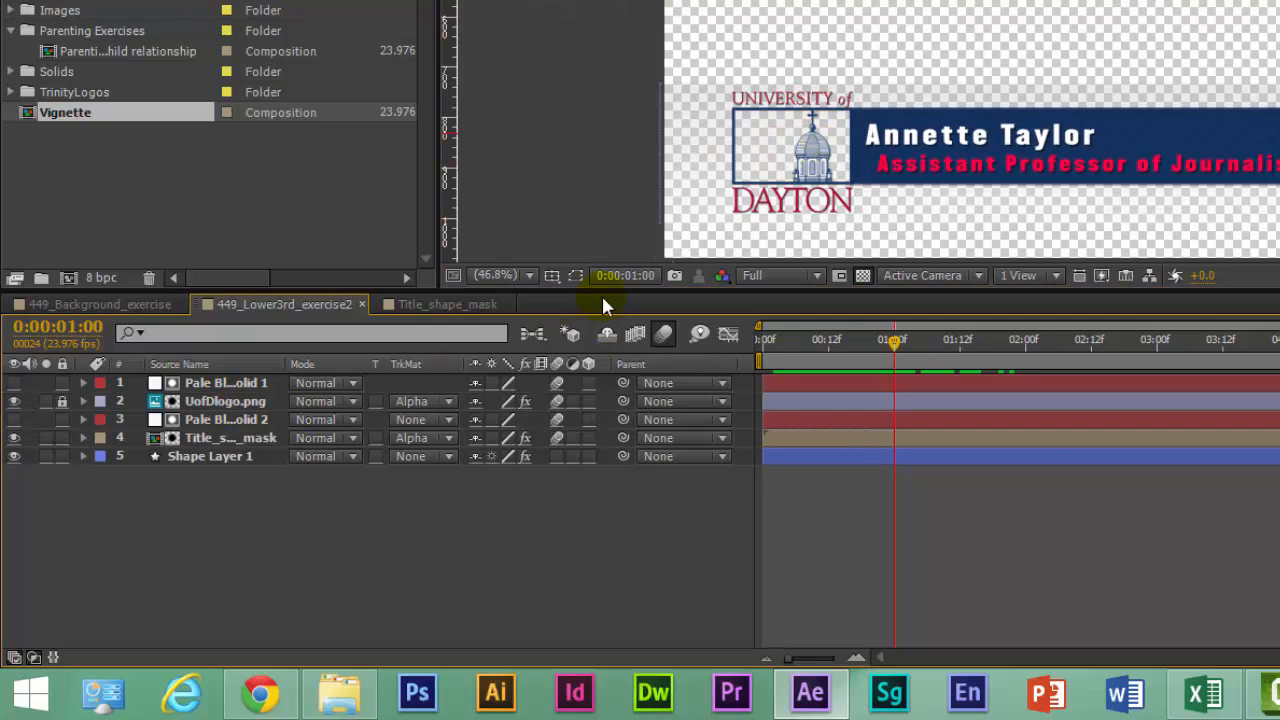
click(62, 401)
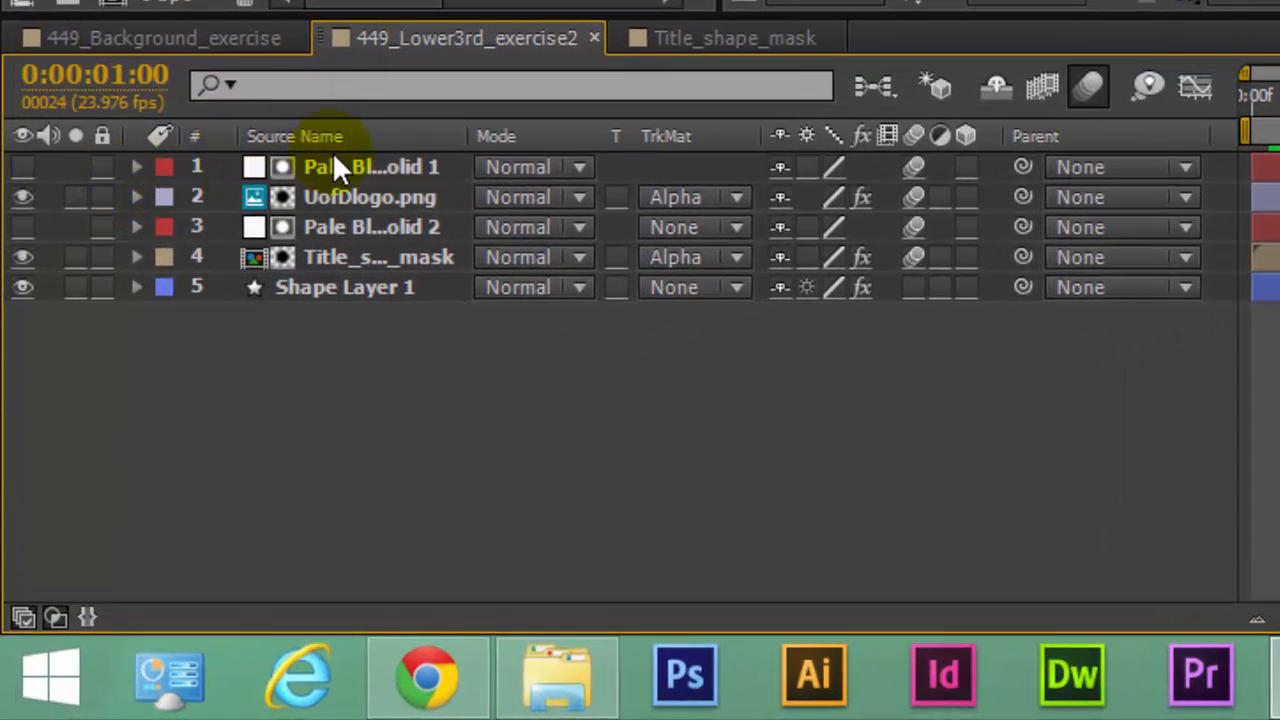
Toggle the name column between layer and source names, and widen it to fit the full source names
click(336, 146)
click(339, 142)
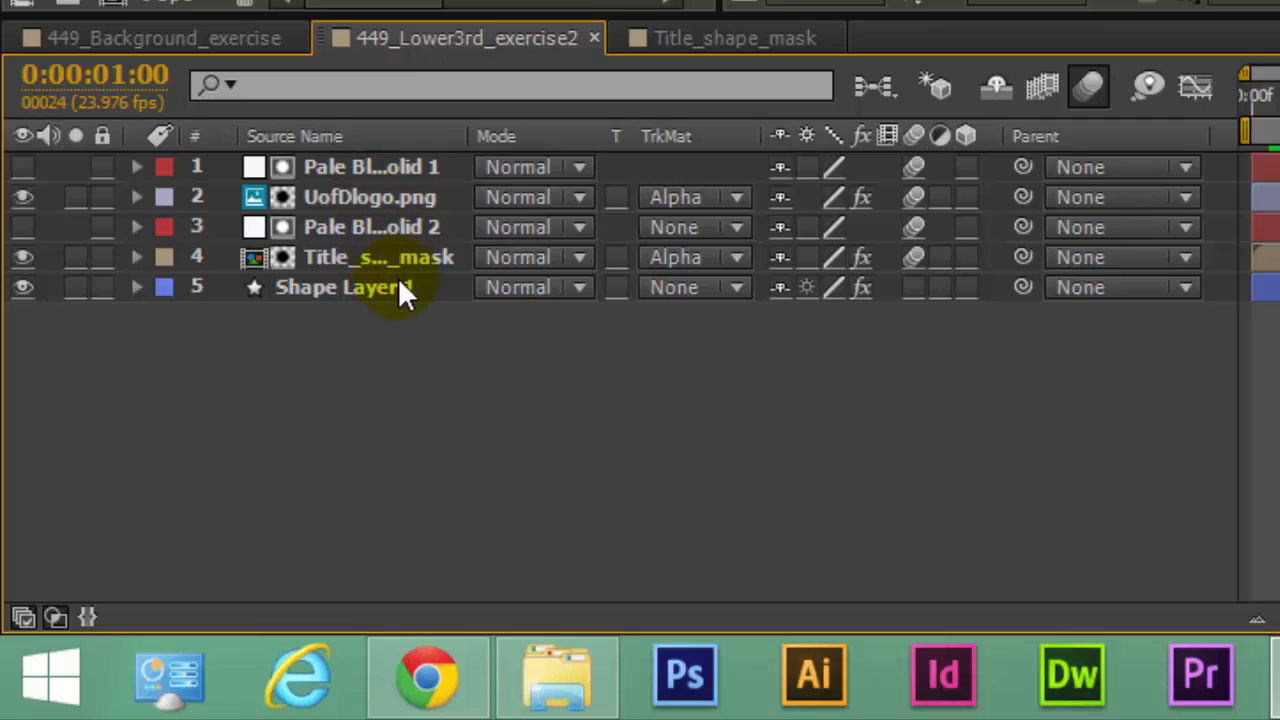
drag(458, 136, 556, 139)
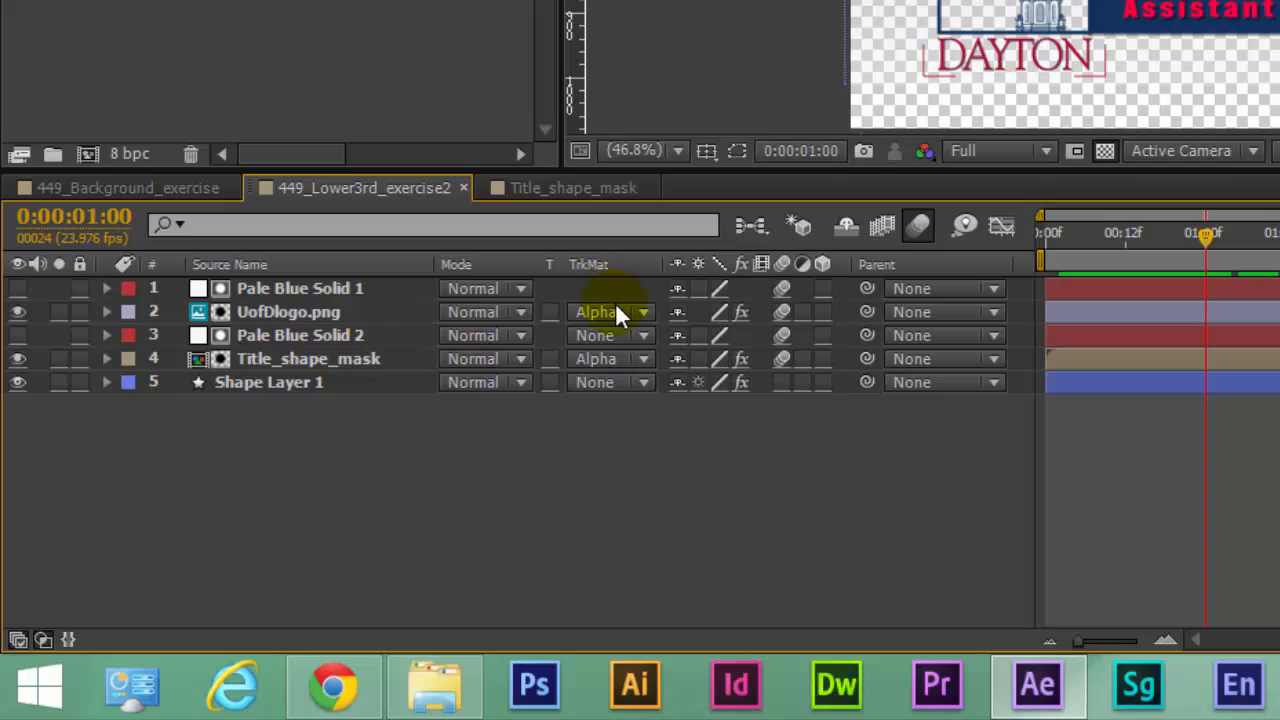
Review the track matte options for the UofDlogo.png layer and close the list without changing the Alpha matte
click(643, 313)
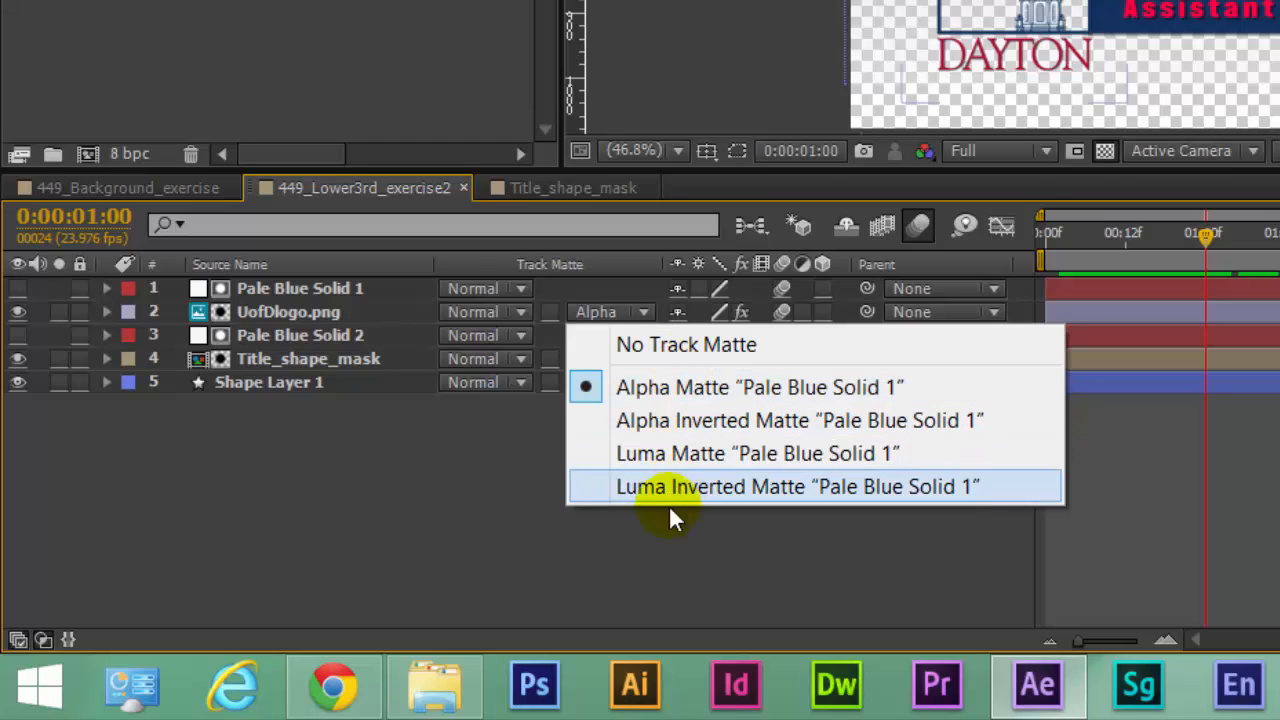
click(564, 580)
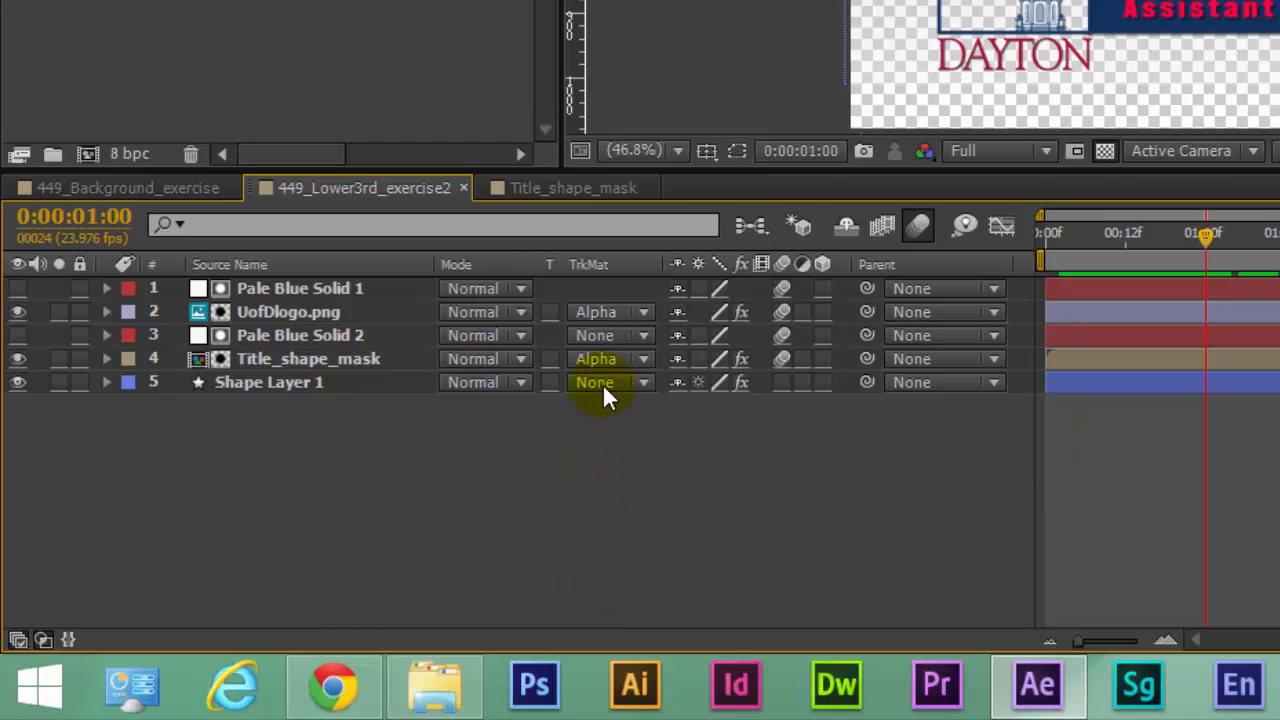
Select the UofDlogo.png layer and scrub through the lower-third animation, stopping at 0:00:02:08
click(1040, 309)
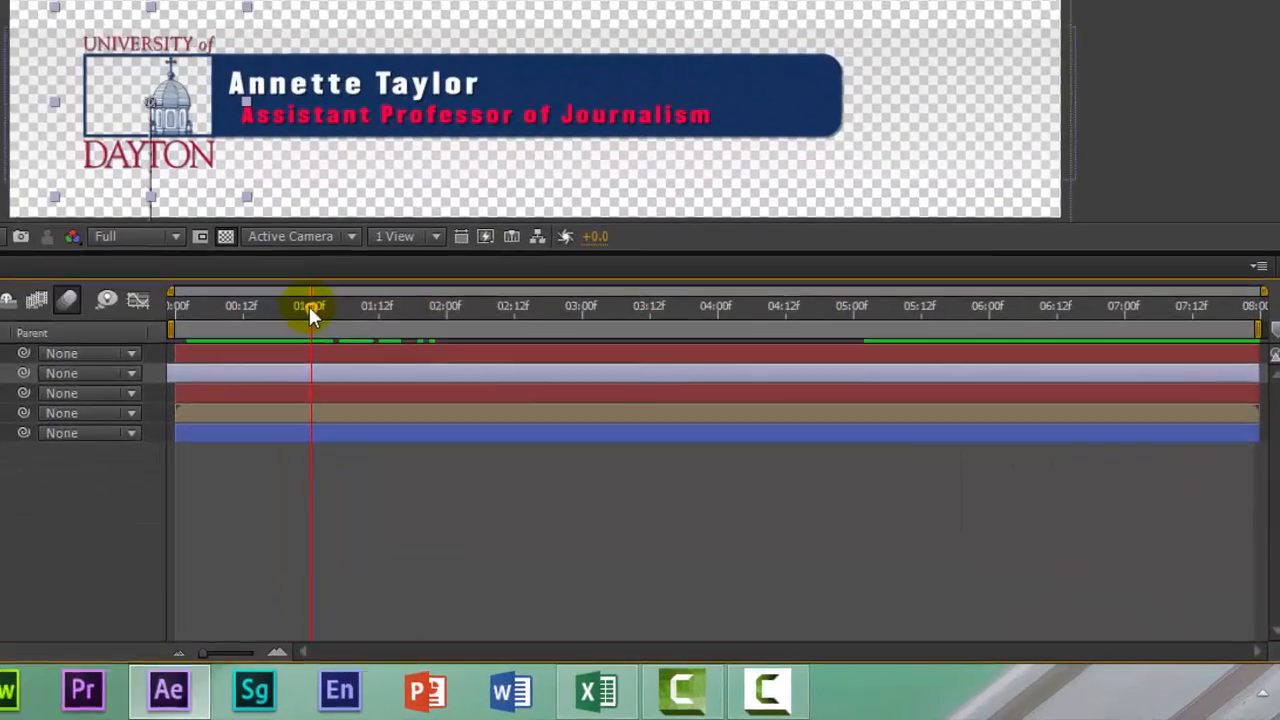
drag(309, 306, 267, 322)
drag(138, 279, 400, 284)
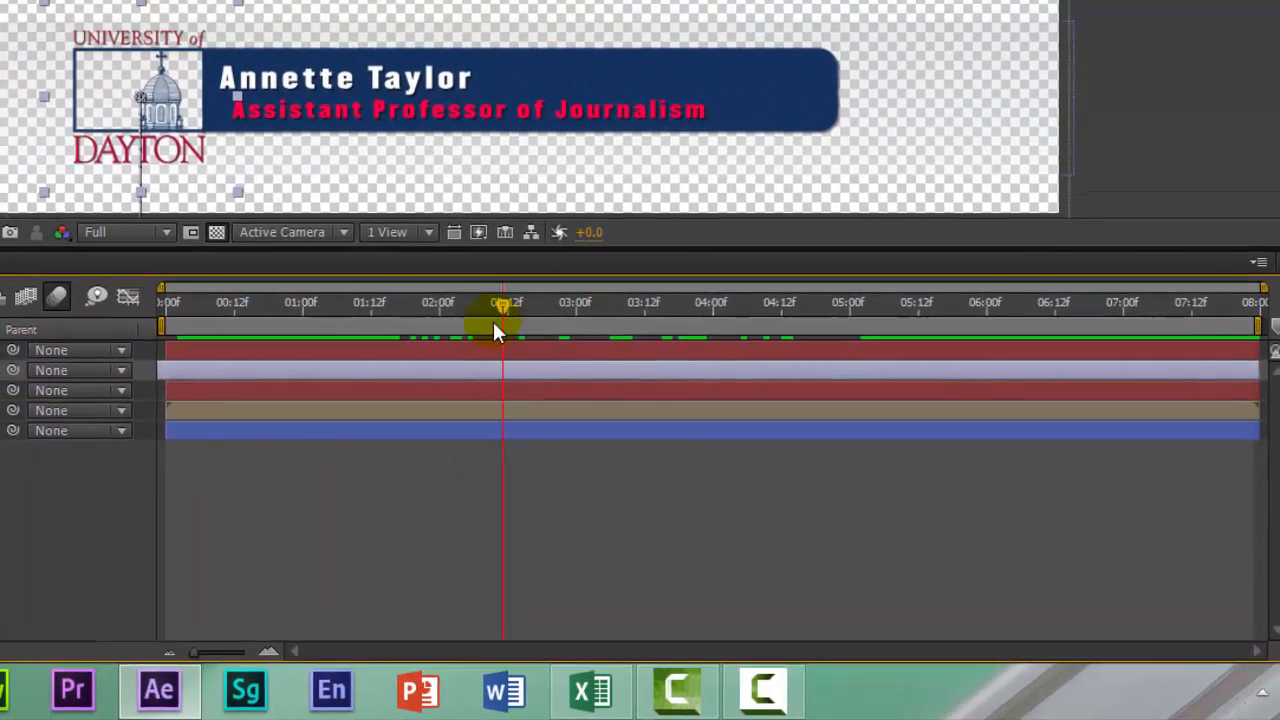
drag(493, 321, 488, 196)
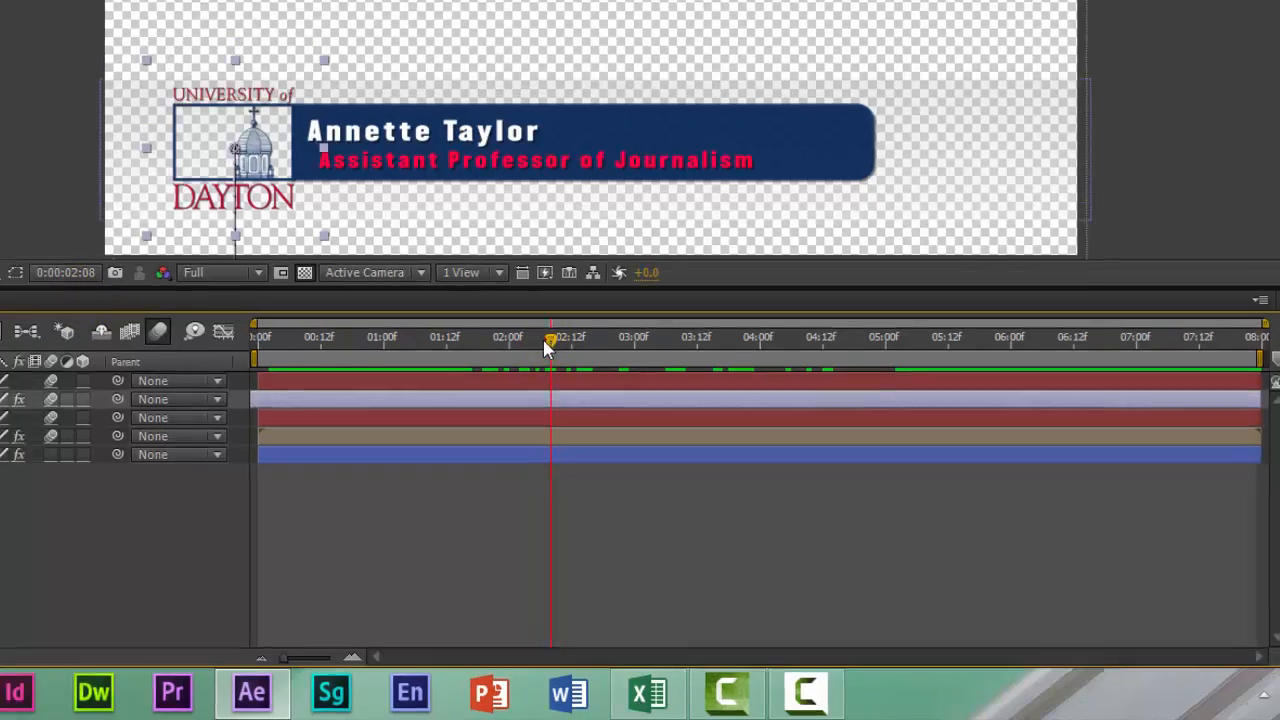
Scrub back through the animation, reveal the UofDlogo.png layer's Position keyframes, and bring the time indicator to 0:00:00:09
drag(526, 327, 472, 327)
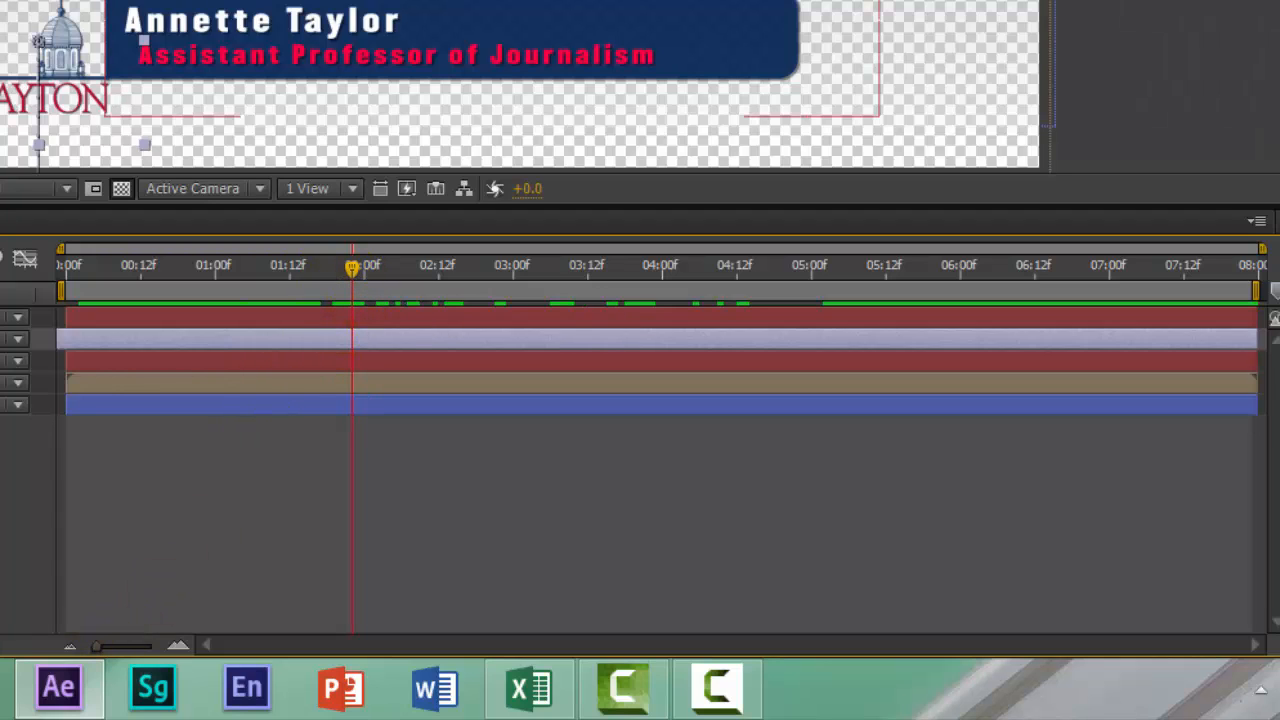
key(u)
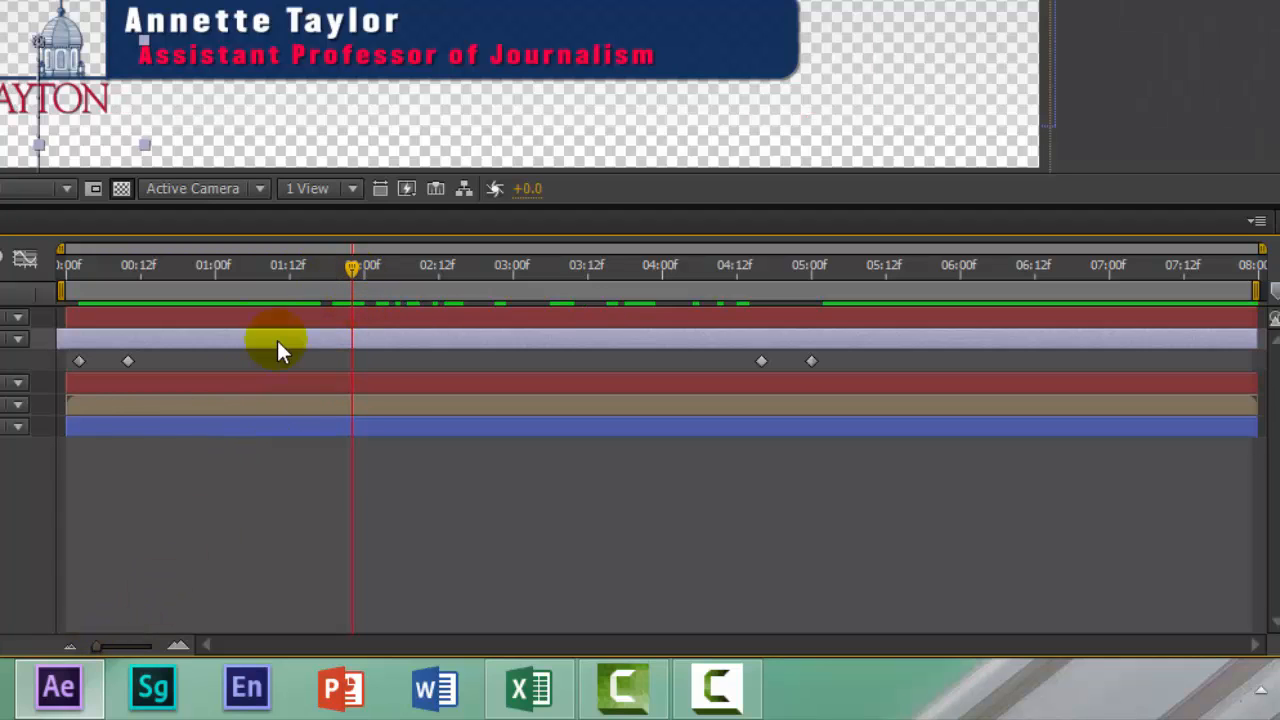
drag(350, 263, 121, 296)
Zoom the timeline in to frame level and back out to the entire composition, and hide the UofDlogo.png keyframes
drag(96, 647, 152, 647)
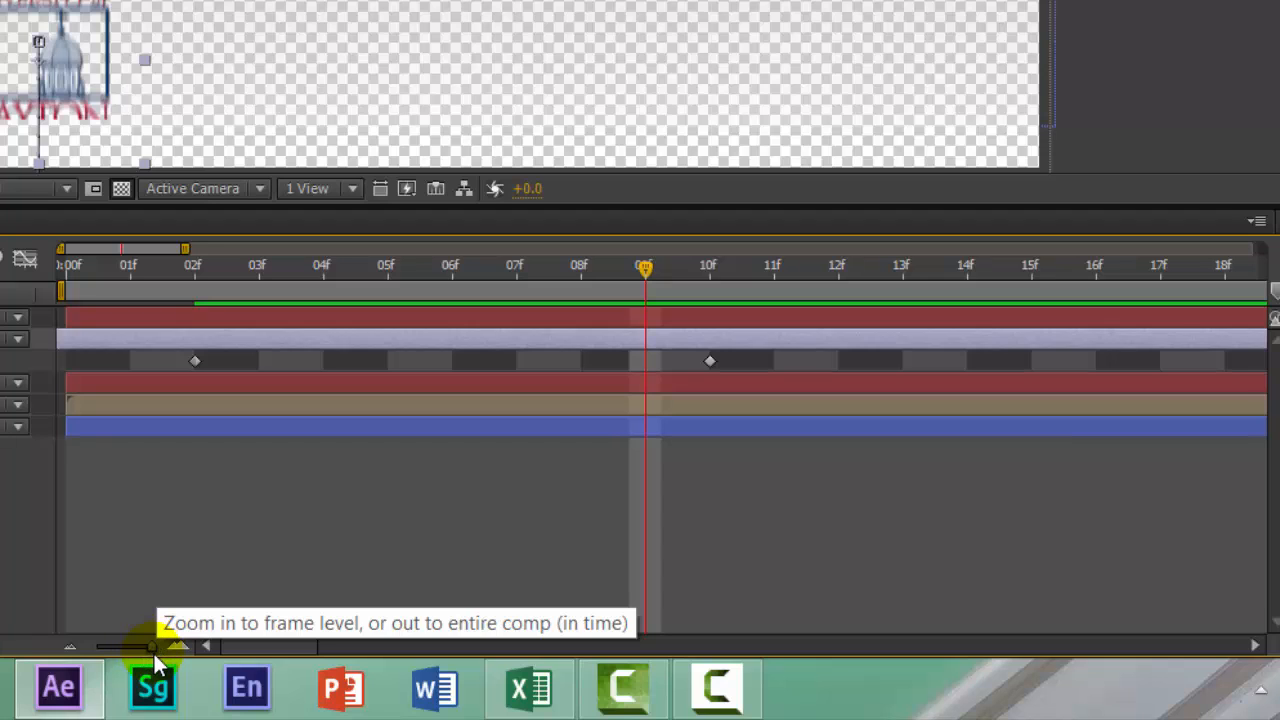
drag(153, 651, 95, 651)
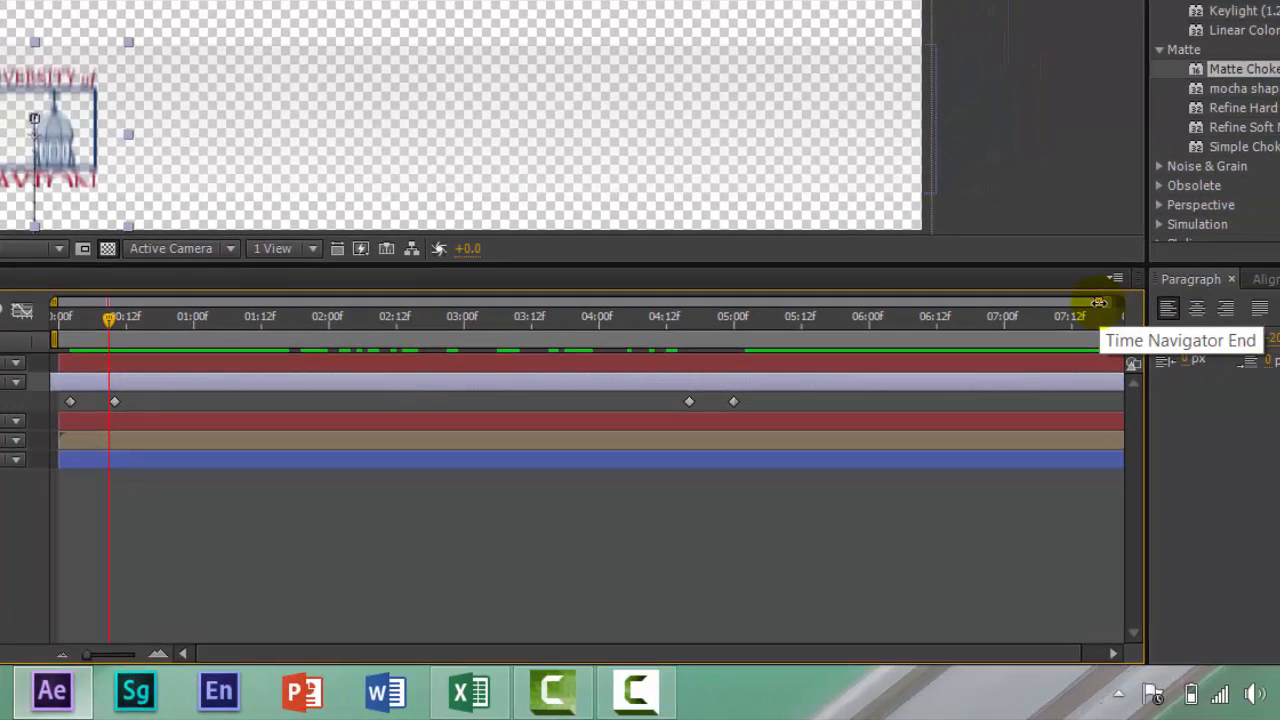
drag(1098, 302, 1128, 290)
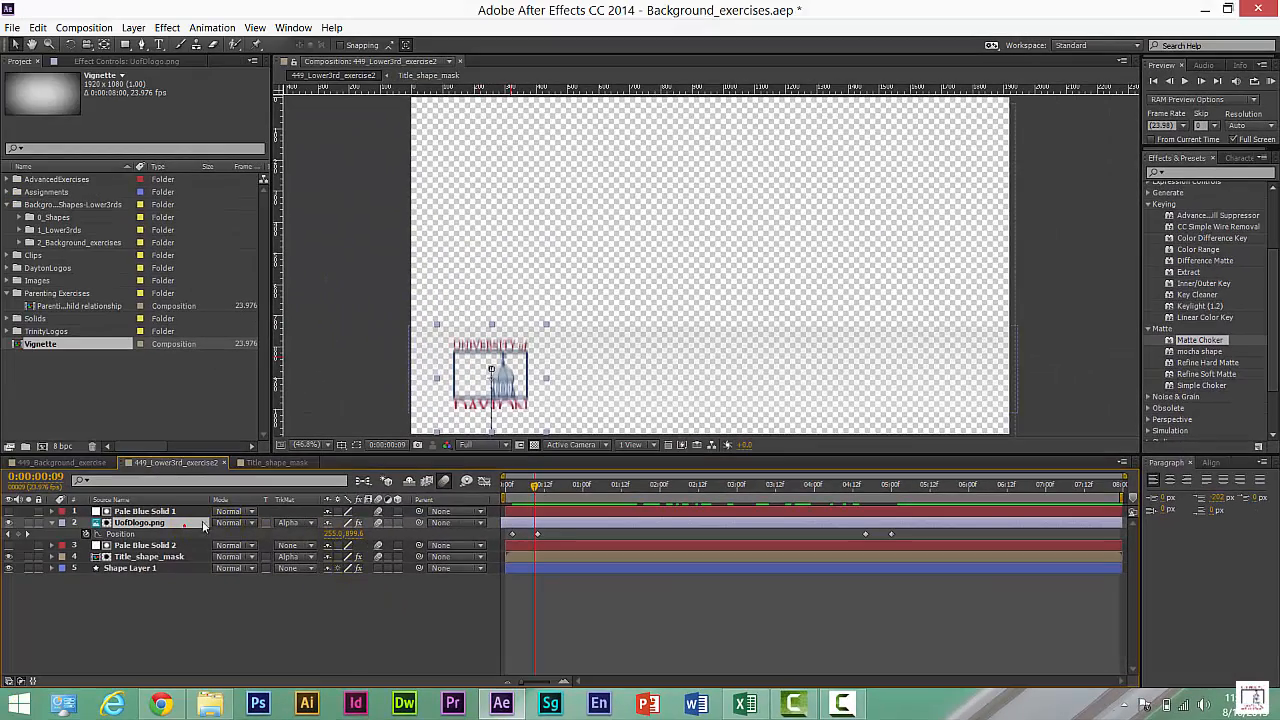
key(u)
With the time indicator at 0:00:05:00, shorten the work area to that point, restore its full length, and deselect the UofDlogo.png layer
drag(537, 486, 898, 497)
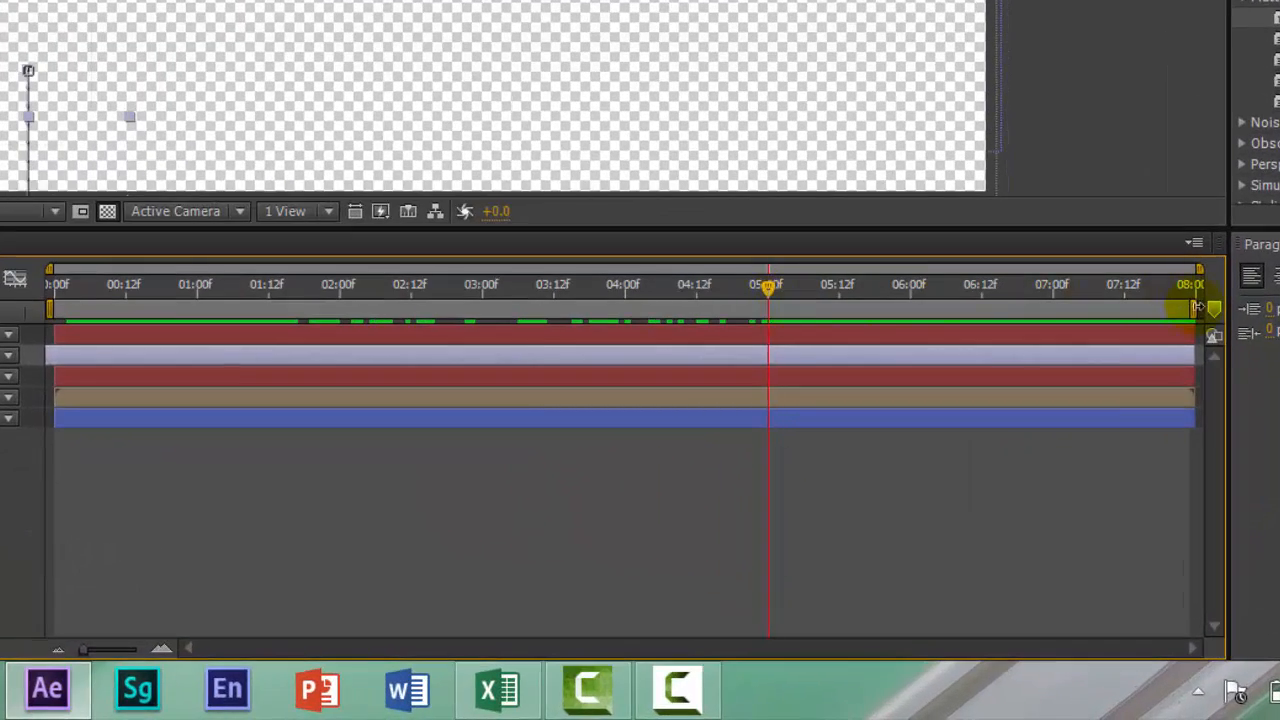
drag(1198, 306, 770, 354)
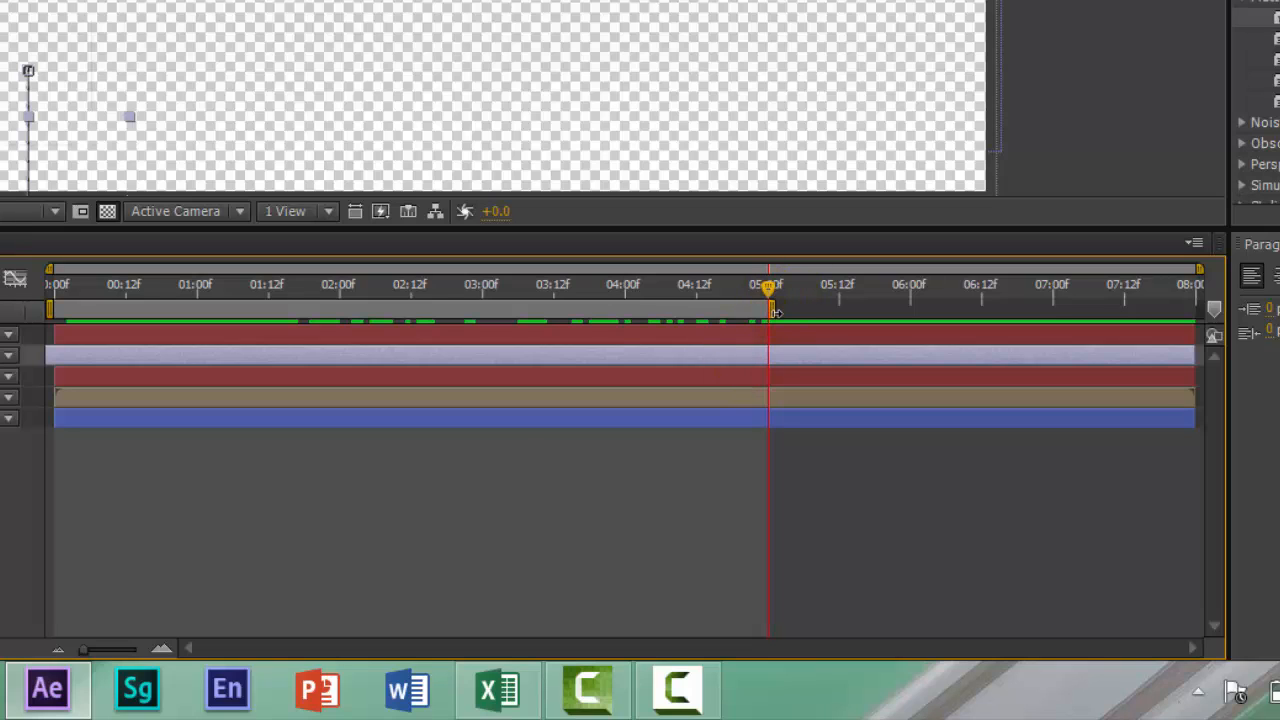
drag(775, 312, 1208, 310)
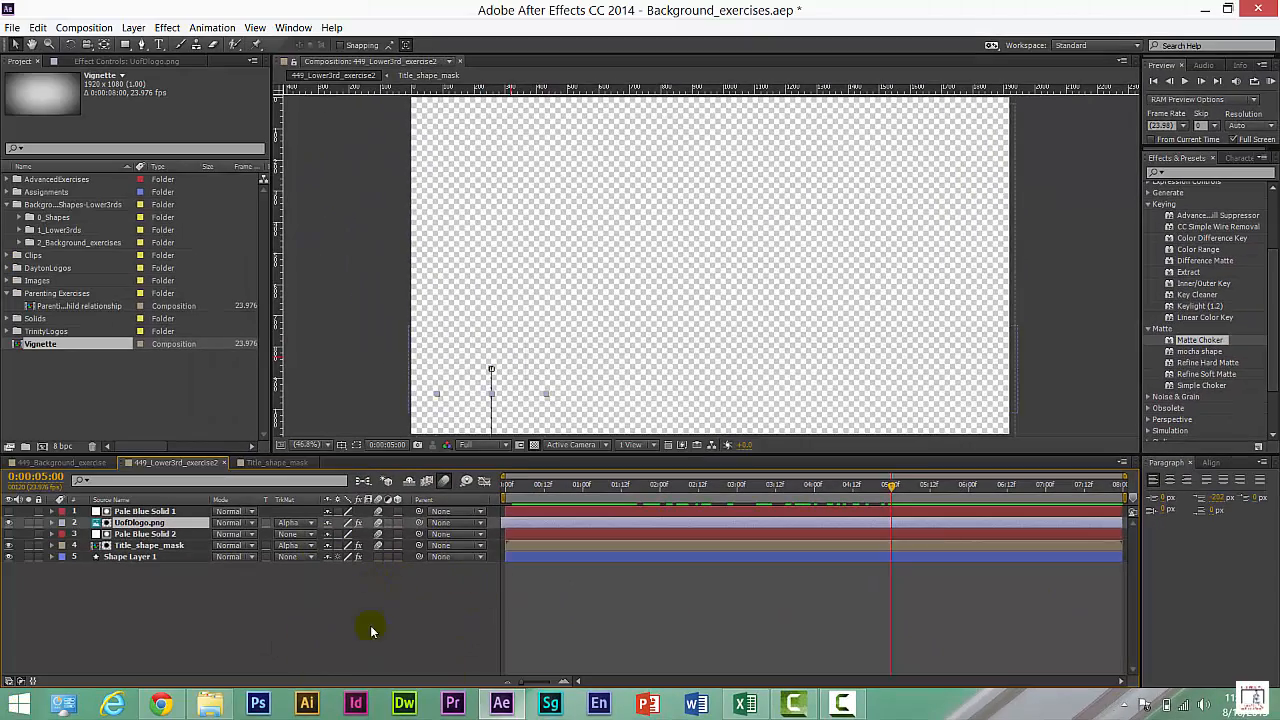
click(420, 638)
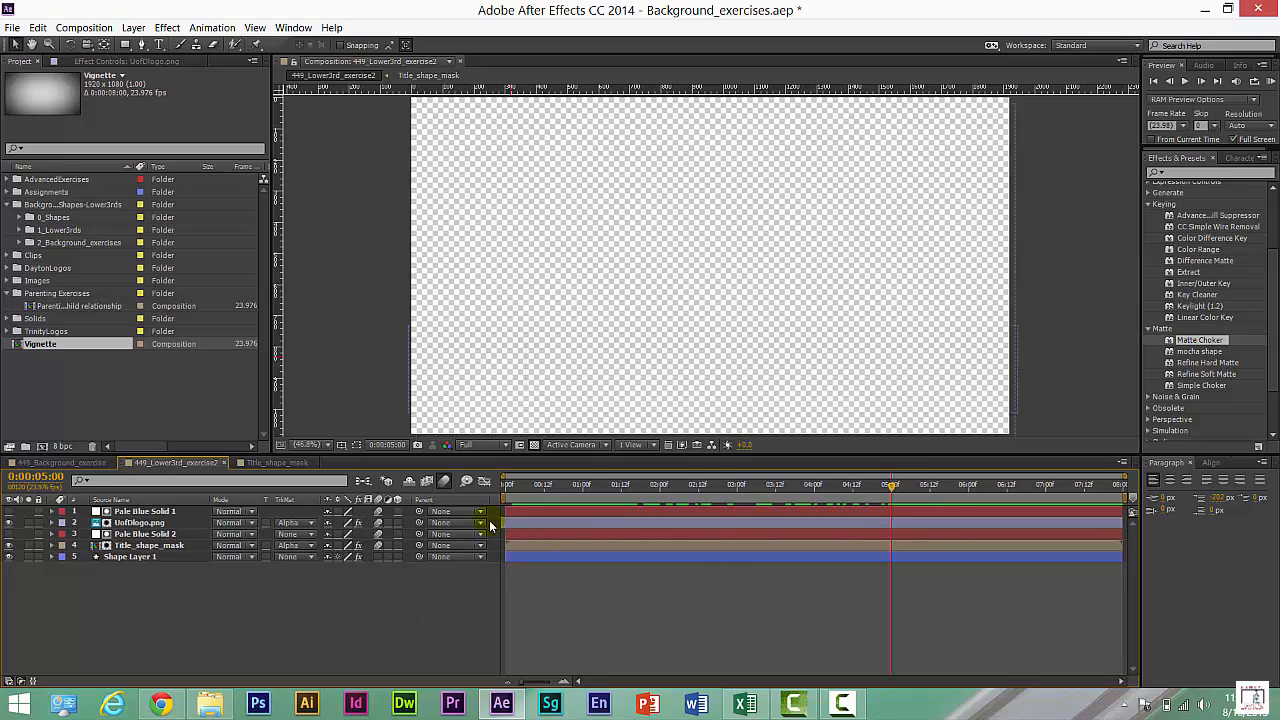